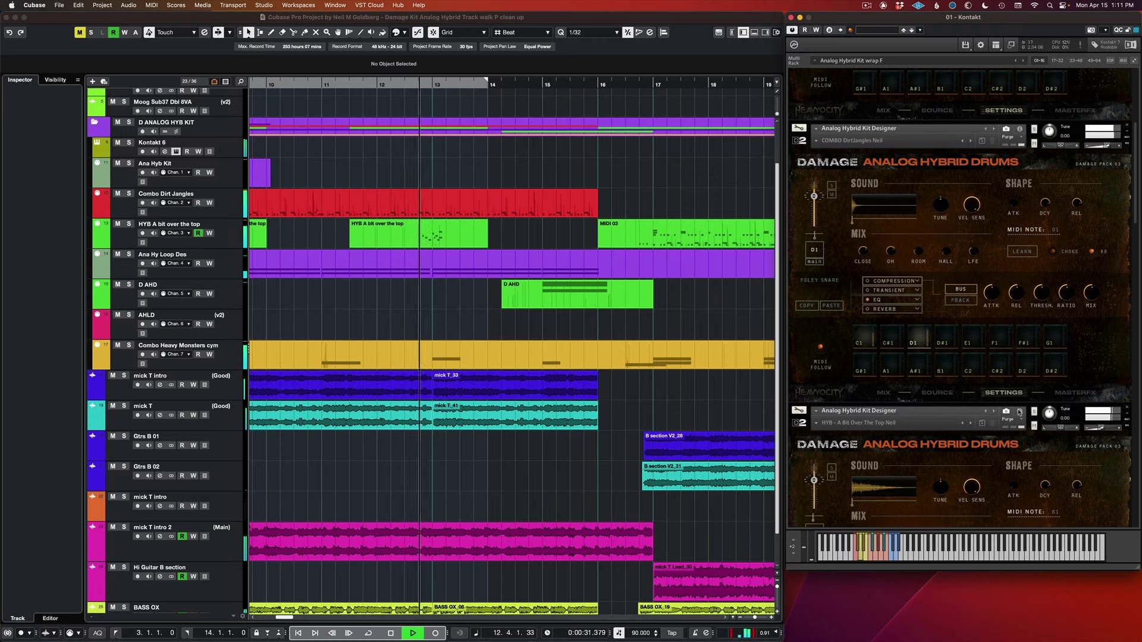
Examine the Combo DirtJangles, A Bit Over The Top, Beat Candy and Analog Hybrid Reverses instruments in the Kontakt rack during playback
{"action": "scroll", "coordinate": [1020, 411], "scroll_direction": "down", "scroll_amount": 2}
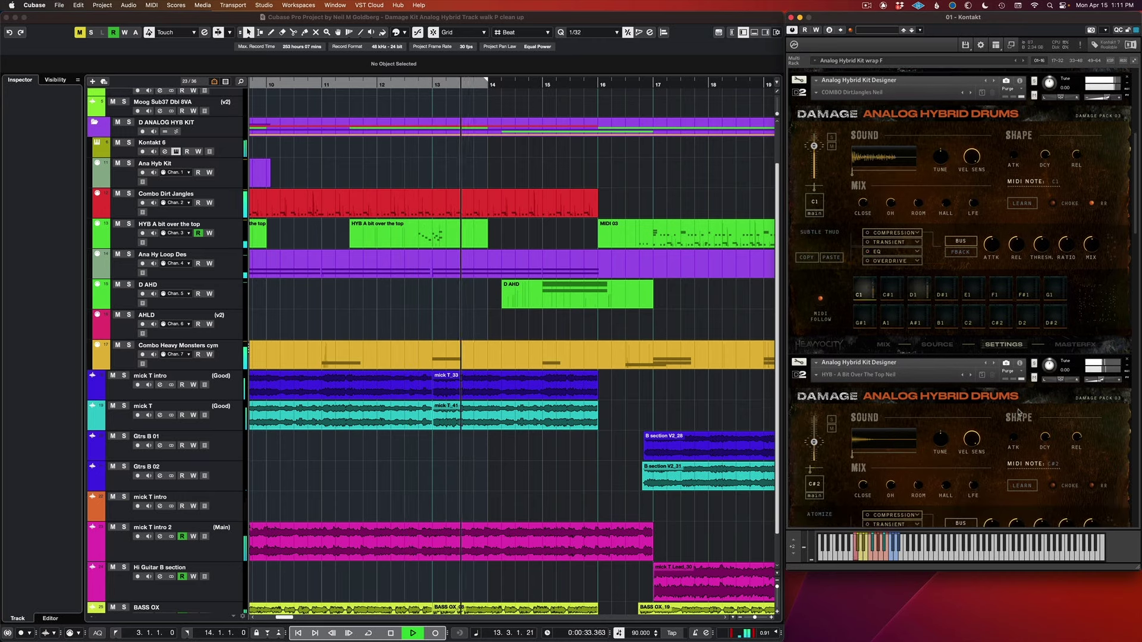
{"action": "scroll", "coordinate": [1020, 411], "scroll_direction": "down", "scroll_amount": 6}
{"action": "scroll", "coordinate": [1019, 412], "scroll_direction": "down", "scroll_amount": 5}
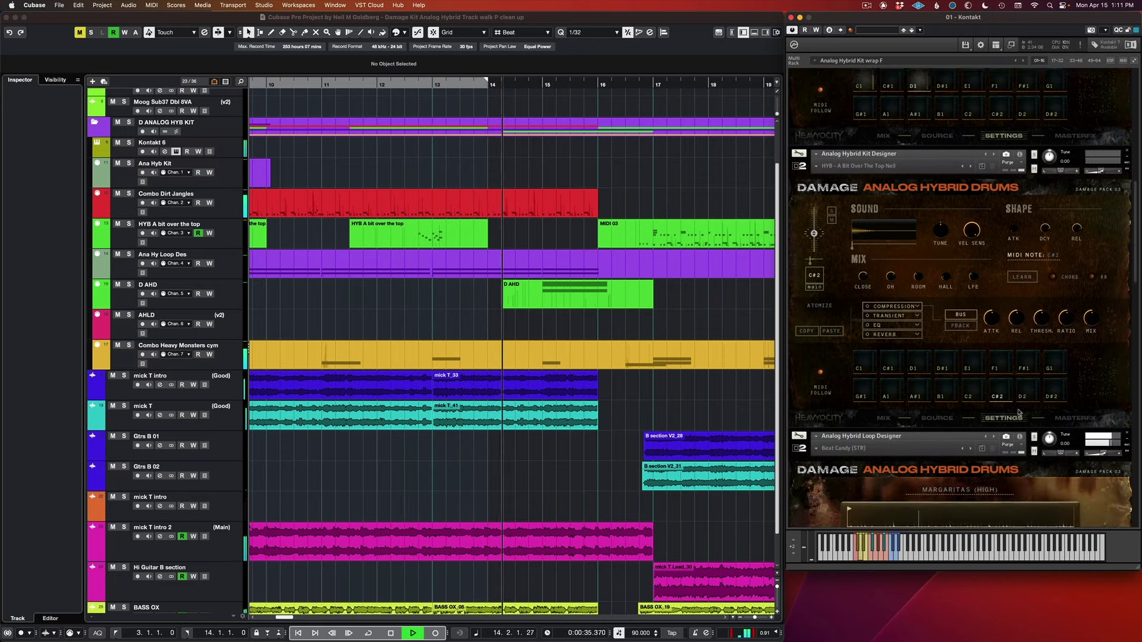
{"action": "scroll", "coordinate": [1020, 412], "scroll_direction": "down", "scroll_amount": 9}
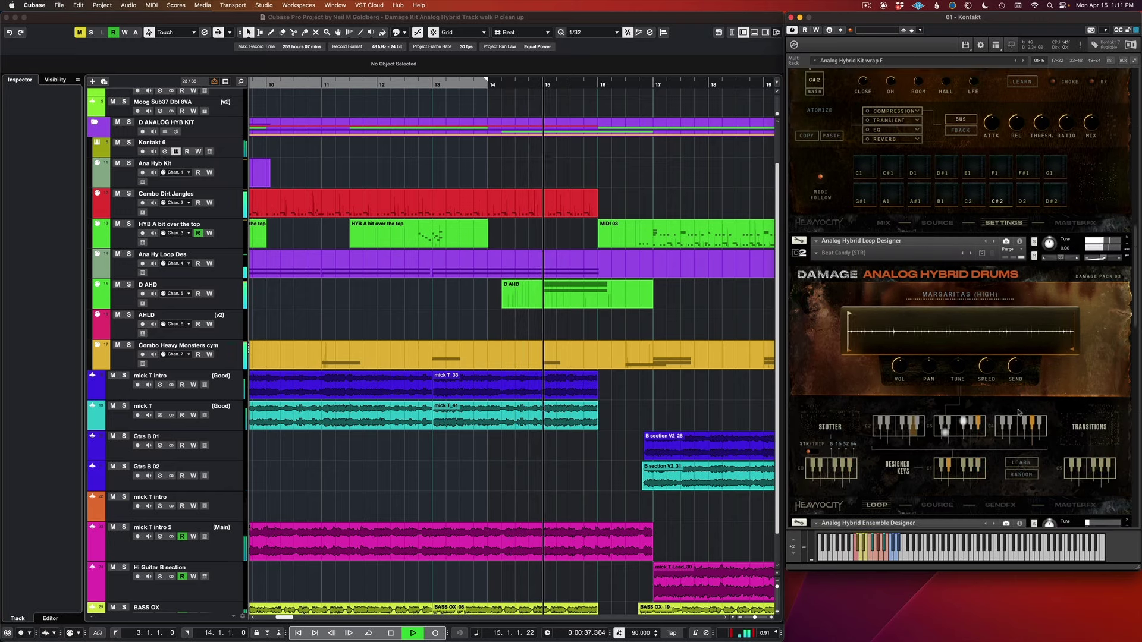
{"action": "scroll", "coordinate": [1020, 411], "scroll_direction": "down", "scroll_amount": 2}
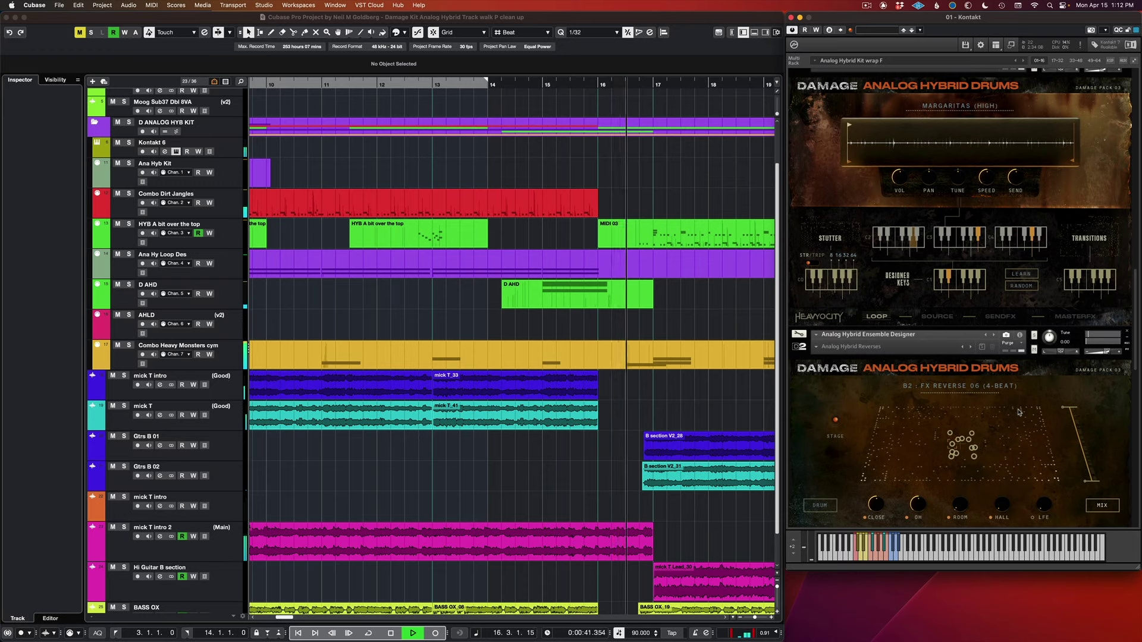
{"action": "scroll", "coordinate": [1020, 411], "scroll_direction": "up", "scroll_amount": 12}
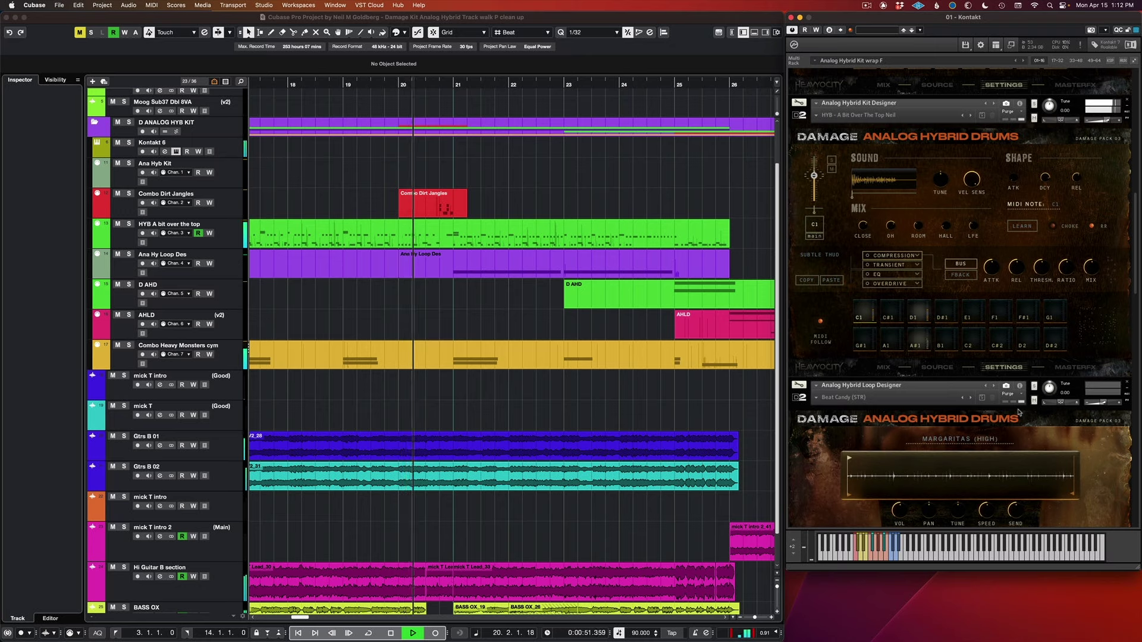
{"action": "scroll", "coordinate": [1019, 412], "scroll_direction": "up", "scroll_amount": 3}
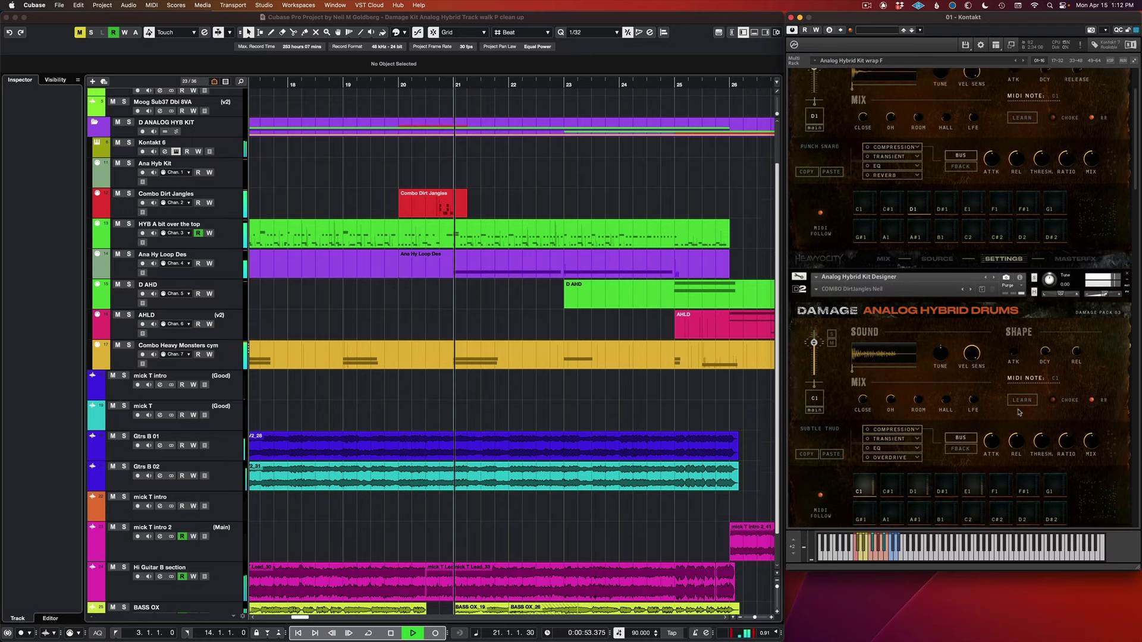
Follow the B section playback through the Kontakt rack, from the A Bit Over The Top kit past Hybrid Assault to the last Kit Designer
{"action": "scroll", "coordinate": [1020, 412], "scroll_direction": "down", "scroll_amount": 3}
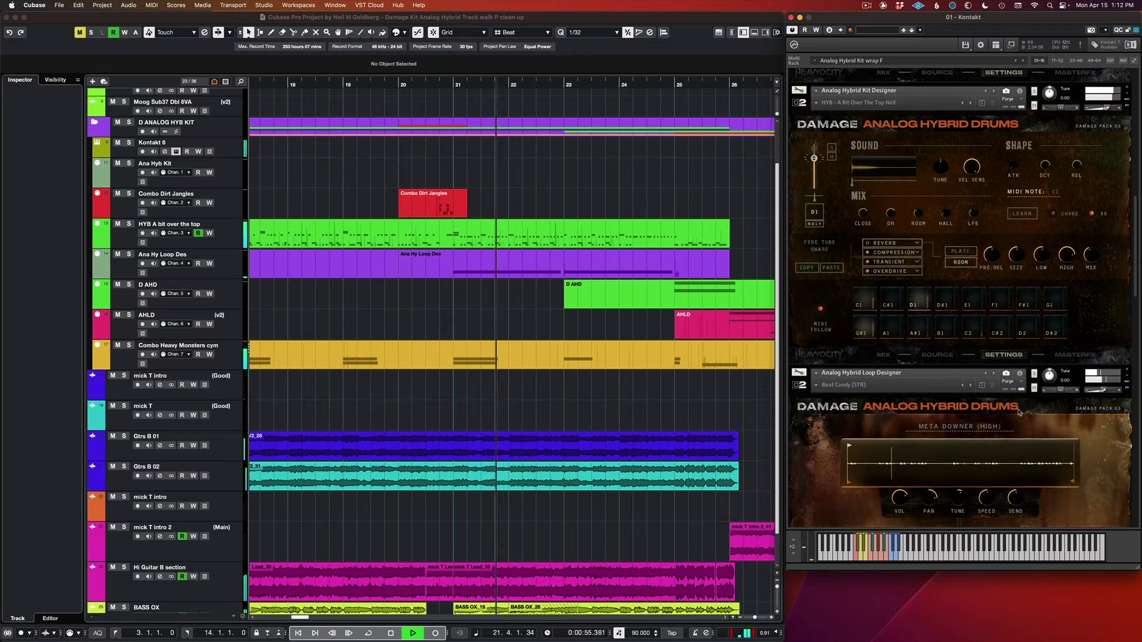
{"action": "scroll", "coordinate": [1019, 412], "scroll_direction": "down", "scroll_amount": 1}
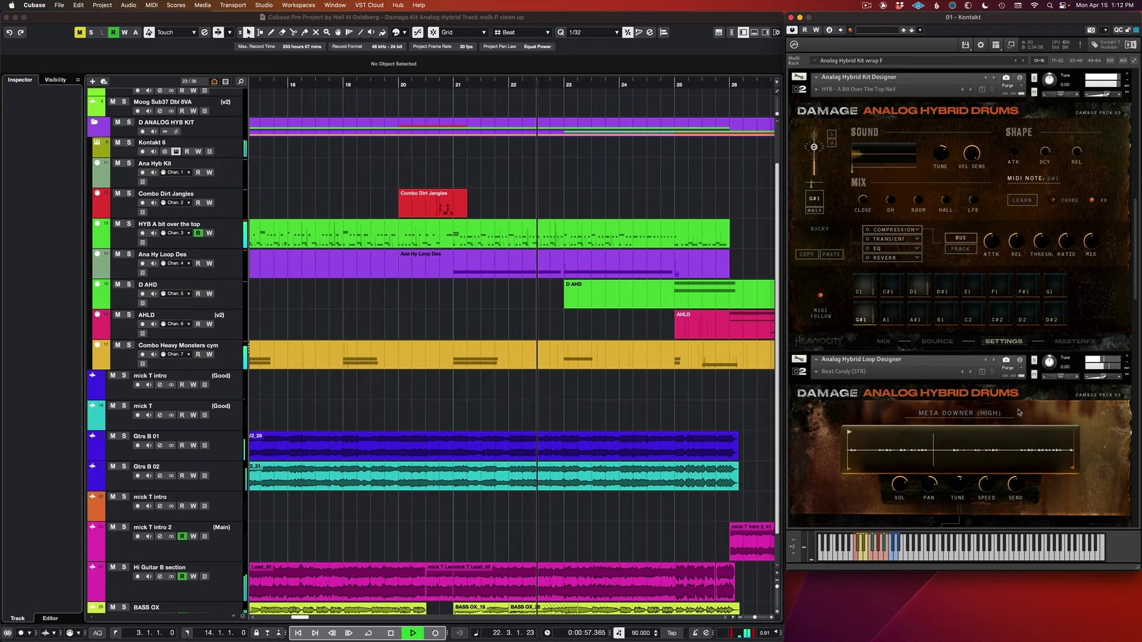
{"action": "scroll", "coordinate": [1020, 411], "scroll_direction": "down", "scroll_amount": 3}
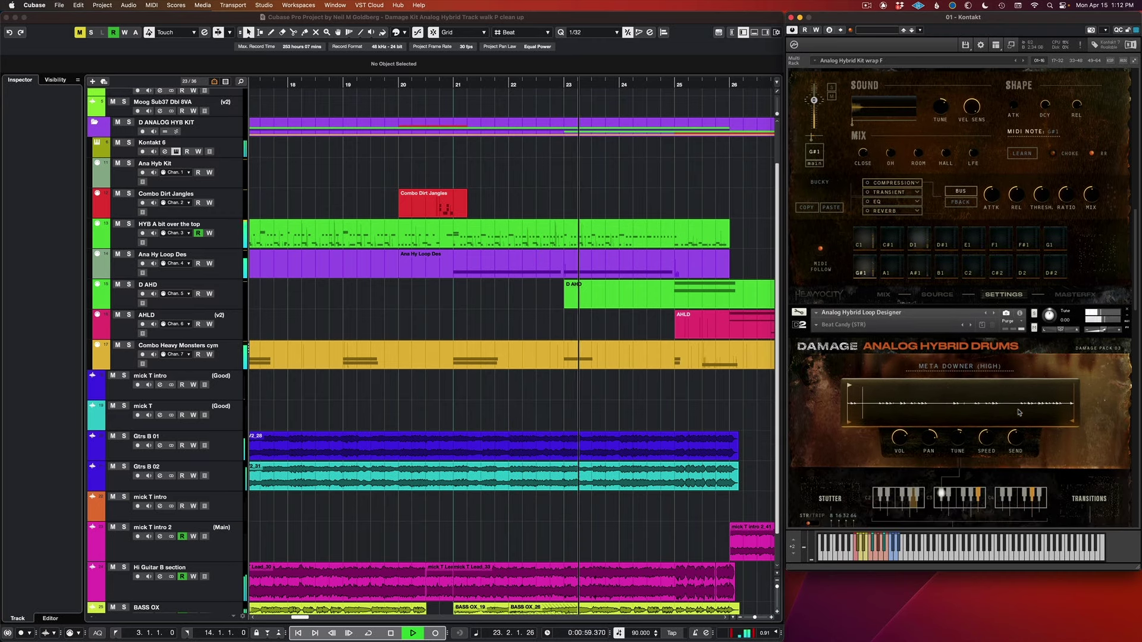
{"action": "scroll", "coordinate": [1020, 412], "scroll_direction": "down", "scroll_amount": 5}
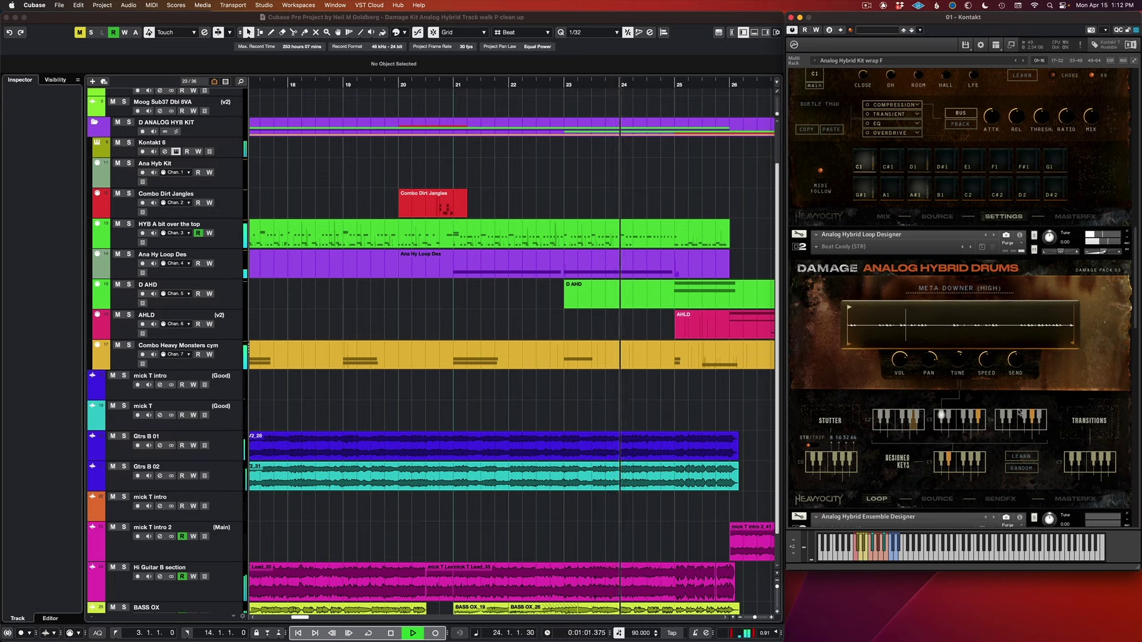
{"action": "scroll", "coordinate": [1019, 411], "scroll_direction": "down", "scroll_amount": 1}
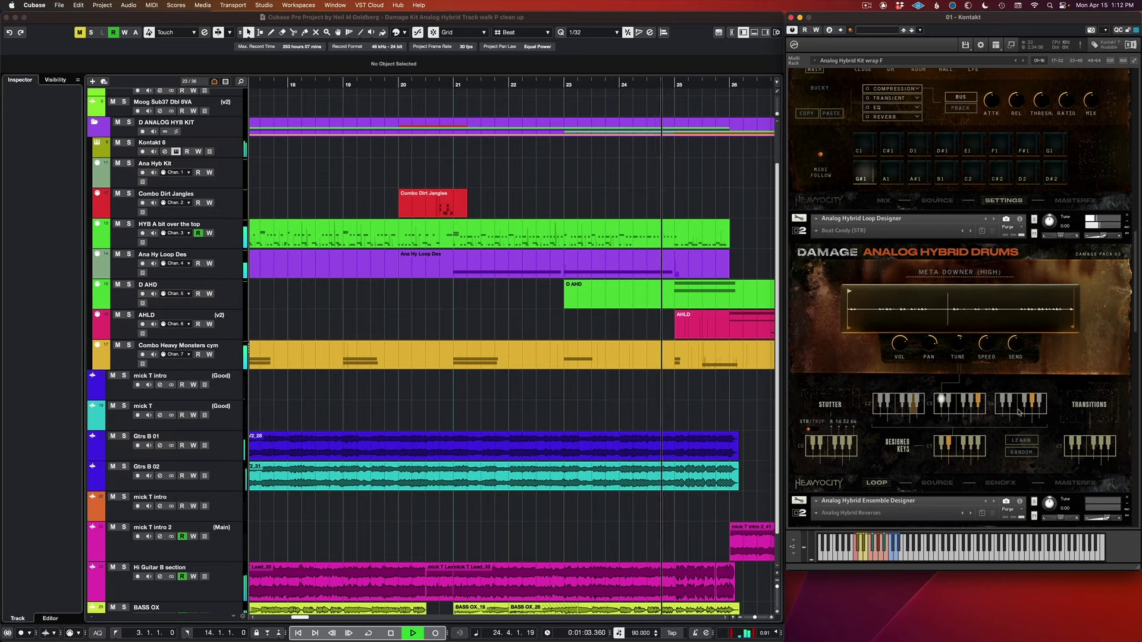
{"action": "scroll", "coordinate": [1019, 412], "scroll_direction": "down", "scroll_amount": 9}
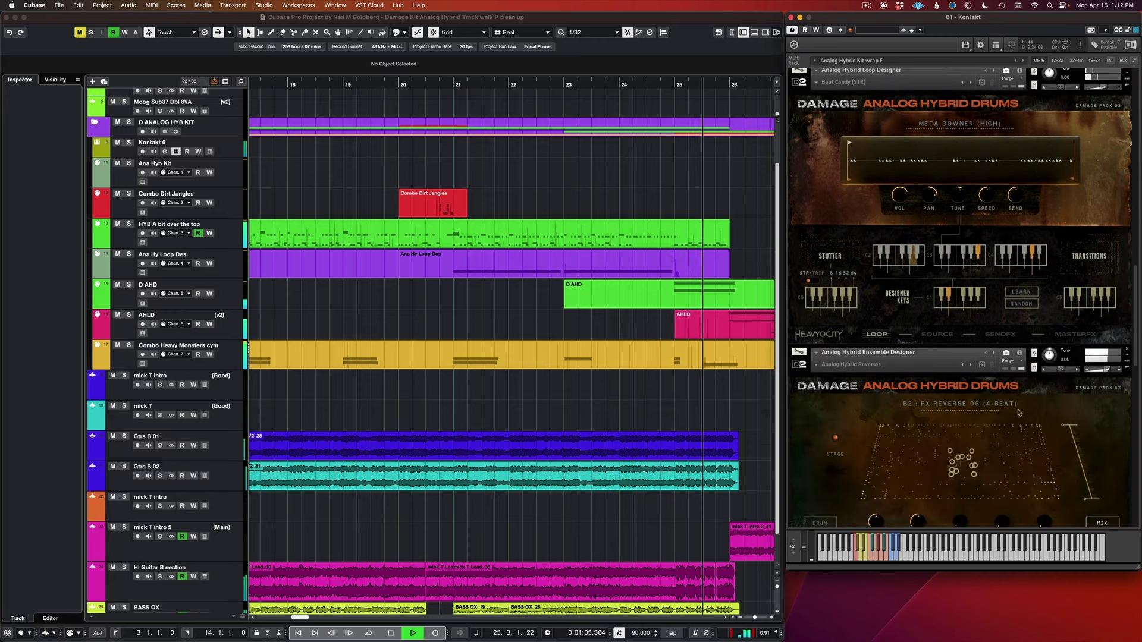
{"action": "scroll", "coordinate": [1019, 412], "scroll_direction": "down", "scroll_amount": 18}
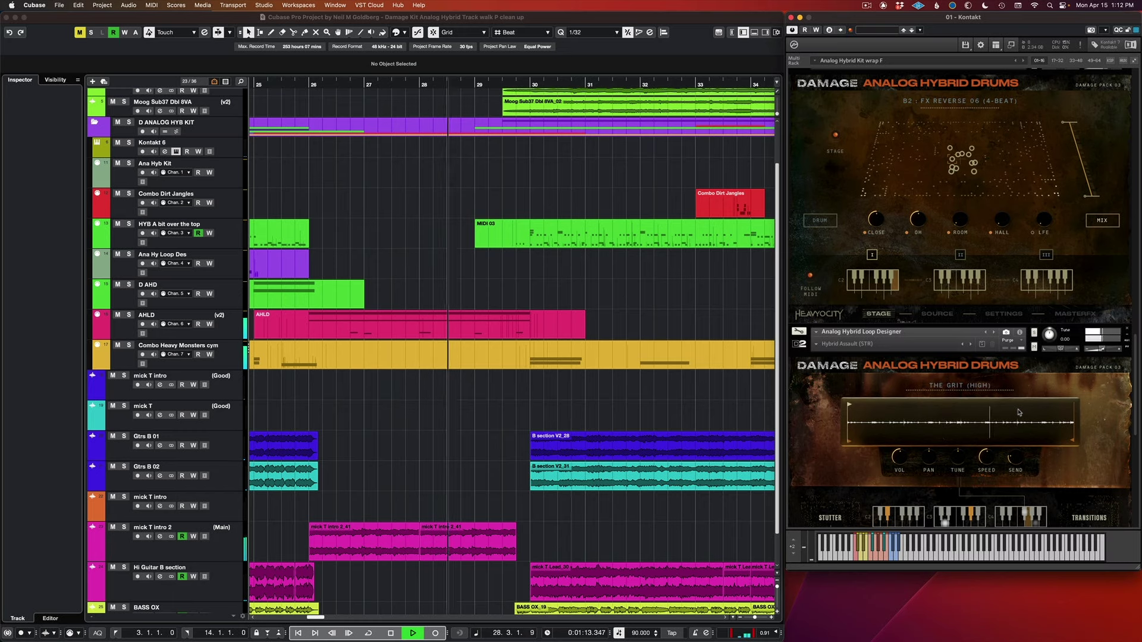
{"action": "scroll", "coordinate": [1019, 412], "scroll_direction": "down", "scroll_amount": 18}
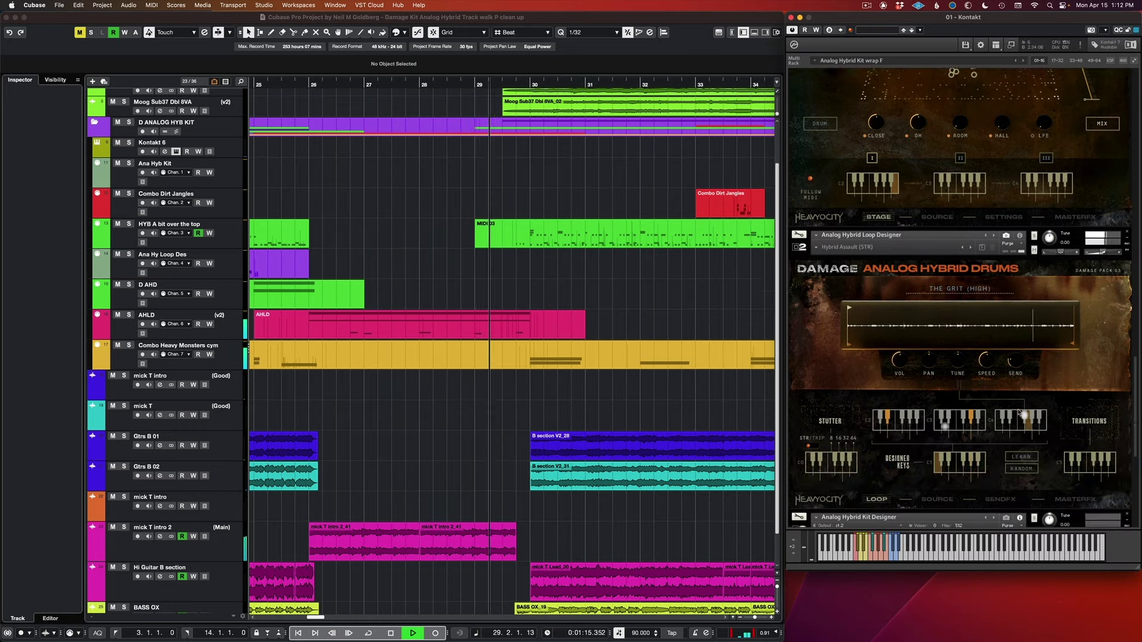
{"action": "scroll", "coordinate": [1019, 412], "scroll_direction": "down", "scroll_amount": 12}
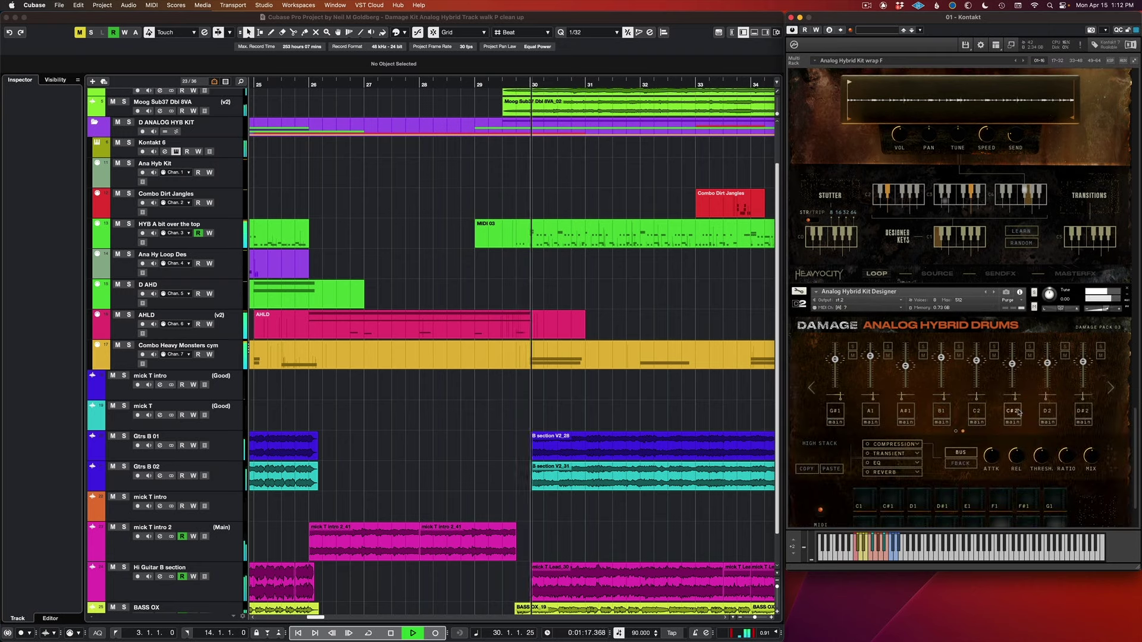
{"action": "scroll", "coordinate": [1019, 411], "scroll_direction": "down", "scroll_amount": 15}
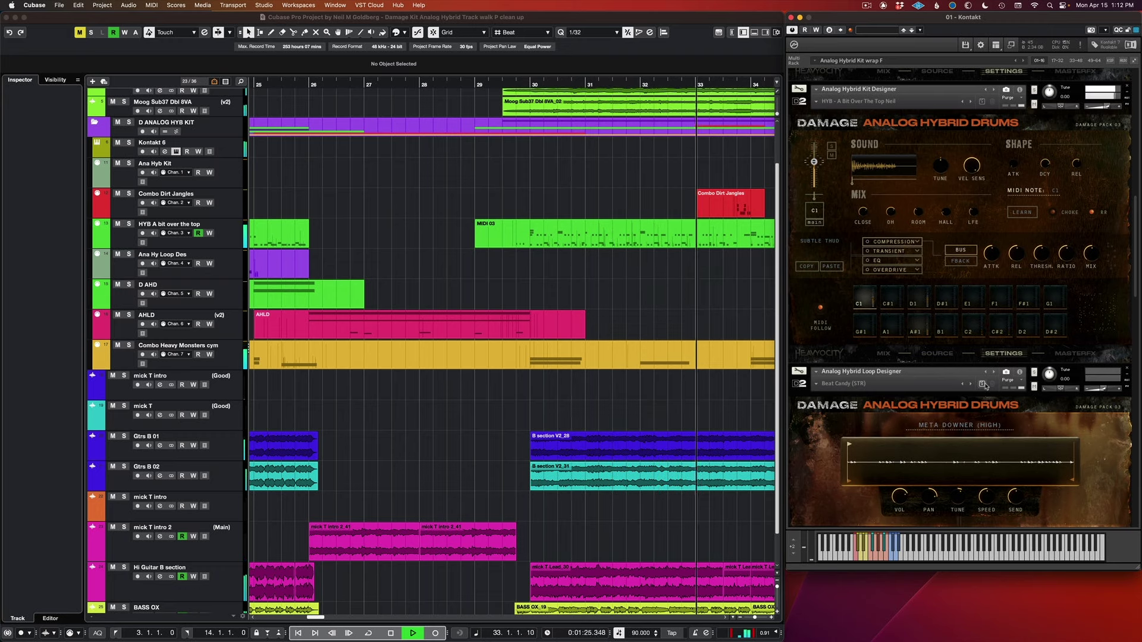
View the mix page of the A Bit Over The Top kit, return to its settings page and watch the pads respond
{"action": "left_click", "coordinate": [884, 354]}
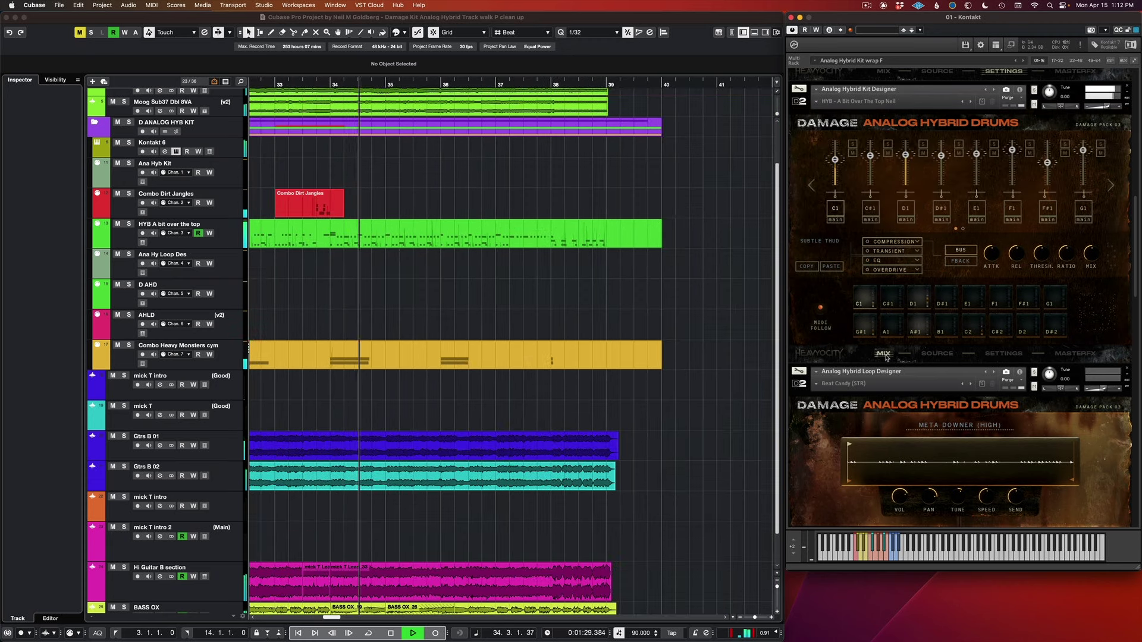
{"action": "left_click", "coordinate": [992, 354]}
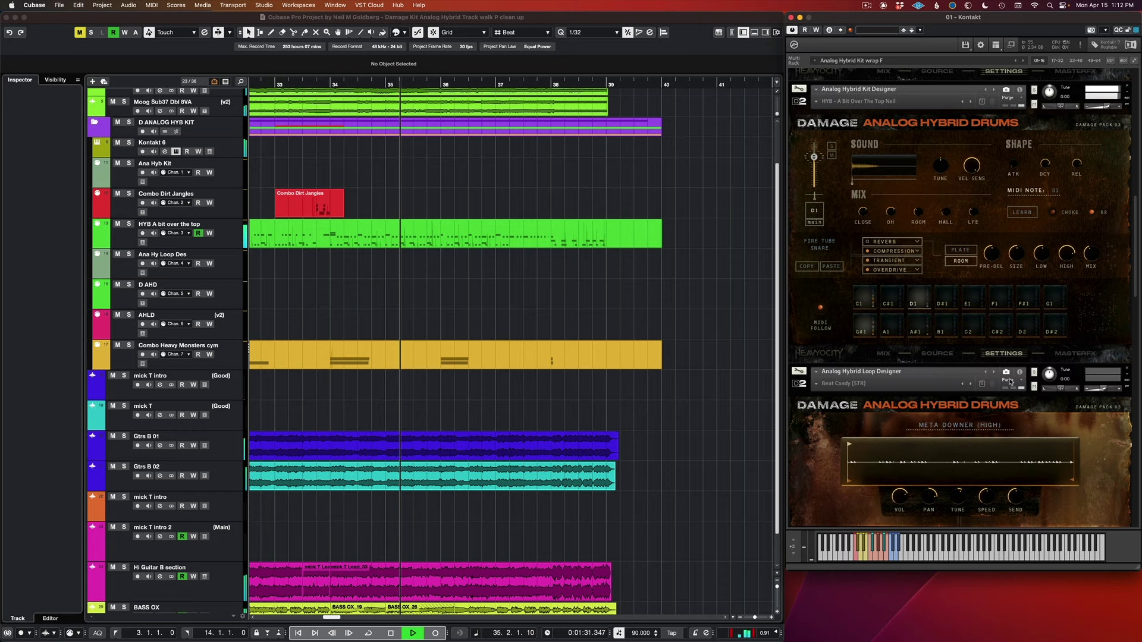
{"action": "scroll", "coordinate": [1013, 384], "scroll_direction": "down", "scroll_amount": 3}
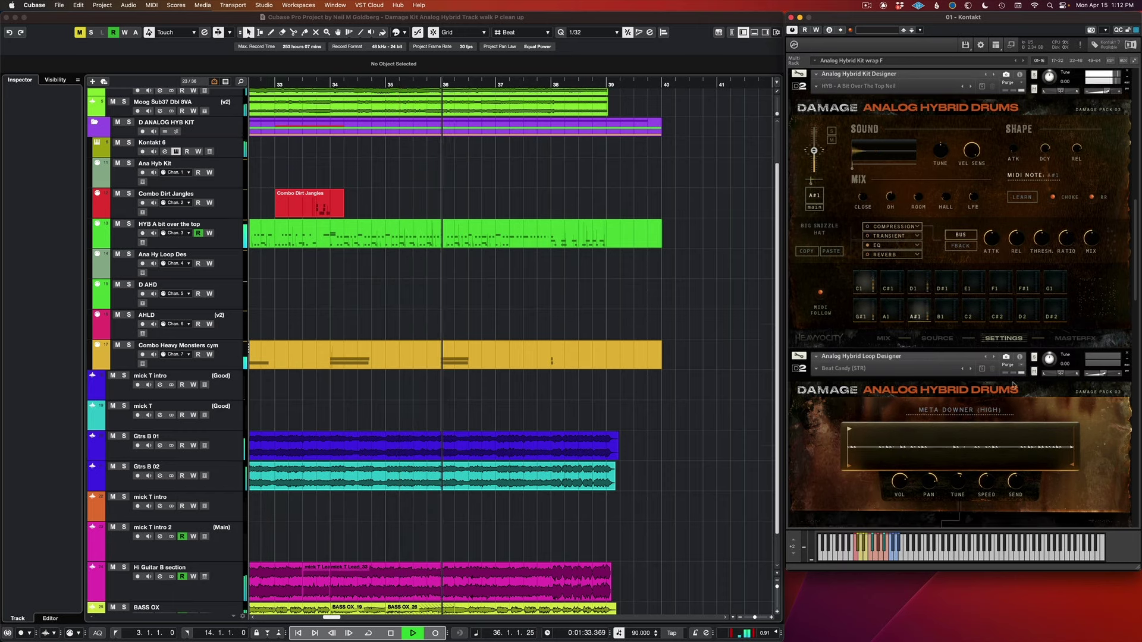
{"action": "scroll", "coordinate": [1013, 385], "scroll_direction": "up", "scroll_amount": 1}
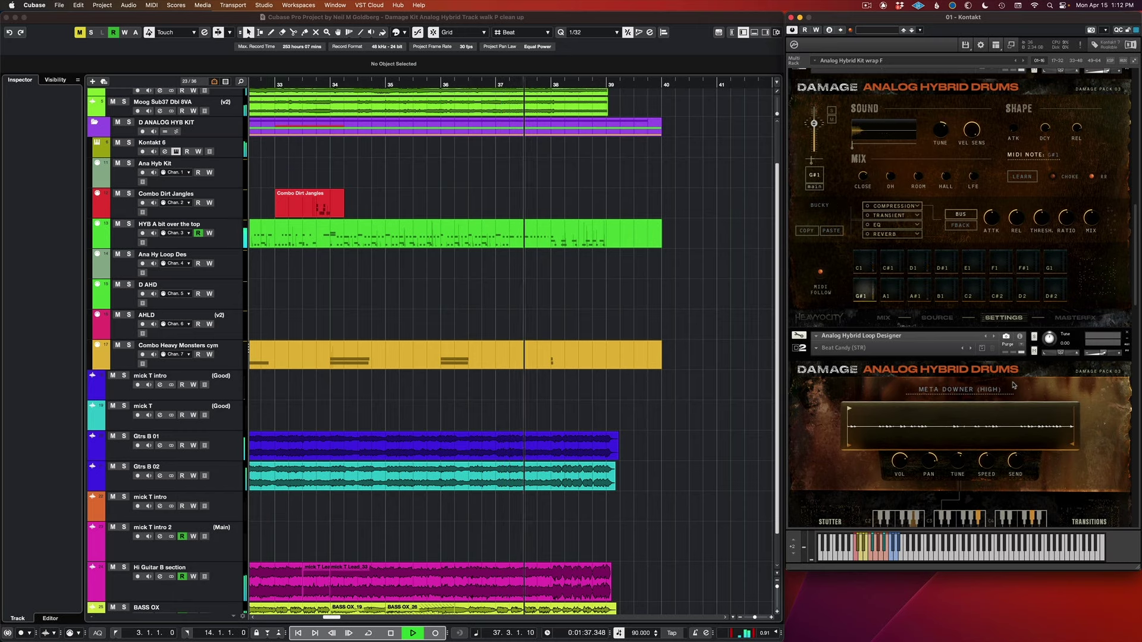
{"action": "scroll", "coordinate": [1013, 384], "scroll_direction": "up", "scroll_amount": 2}
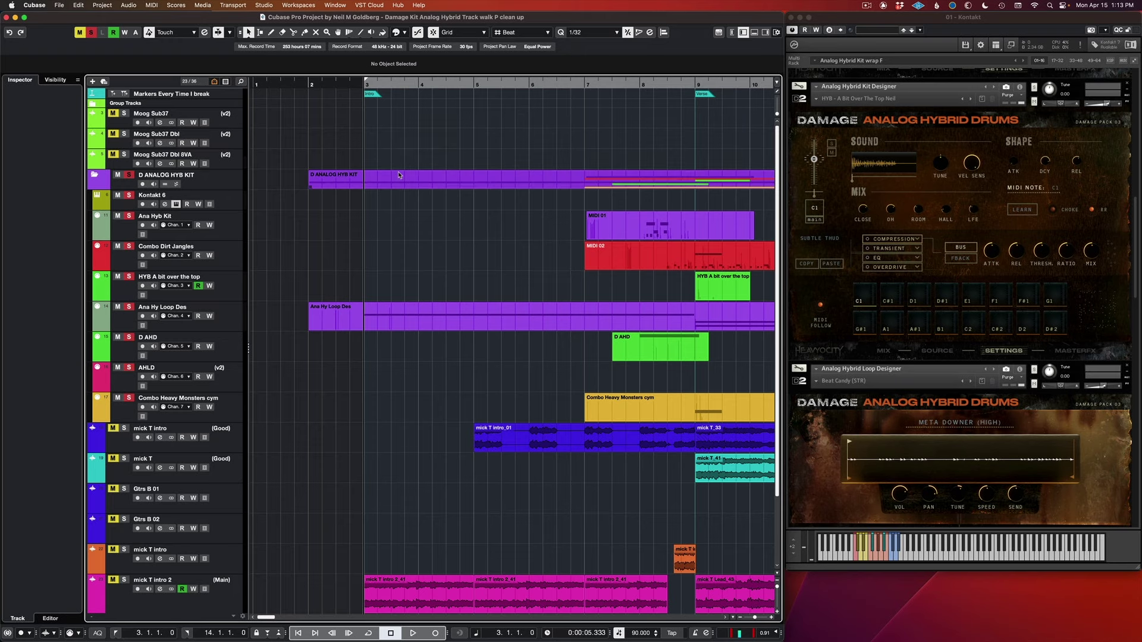
Play the soloed D ANALOG HYB KIT folder from bar 3 and examine the Beat Candy loop instrument in Kontakt
{"action": "key", "text": "space"}
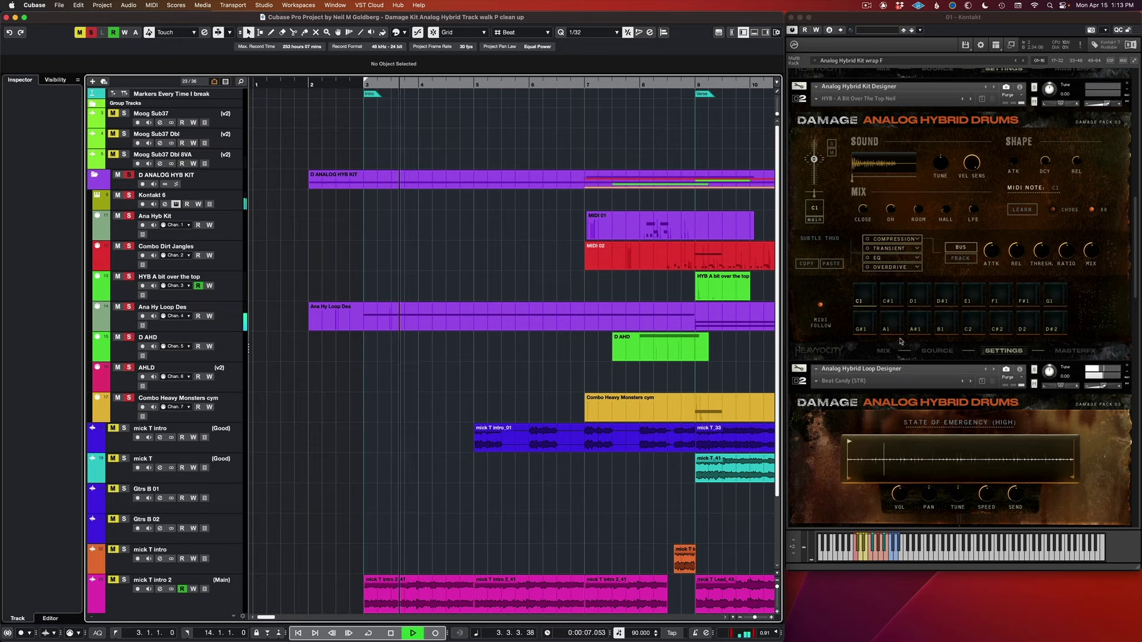
{"action": "scroll", "coordinate": [958, 420], "scroll_direction": "down", "scroll_amount": 5}
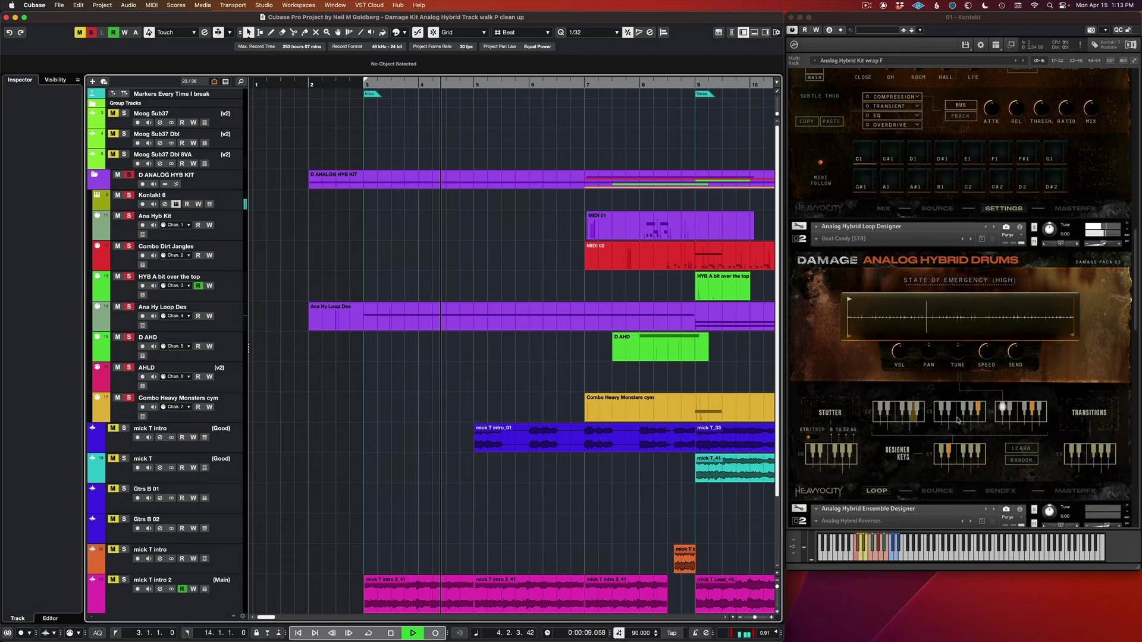
{"action": "scroll", "coordinate": [958, 420], "scroll_direction": "down", "scroll_amount": 2}
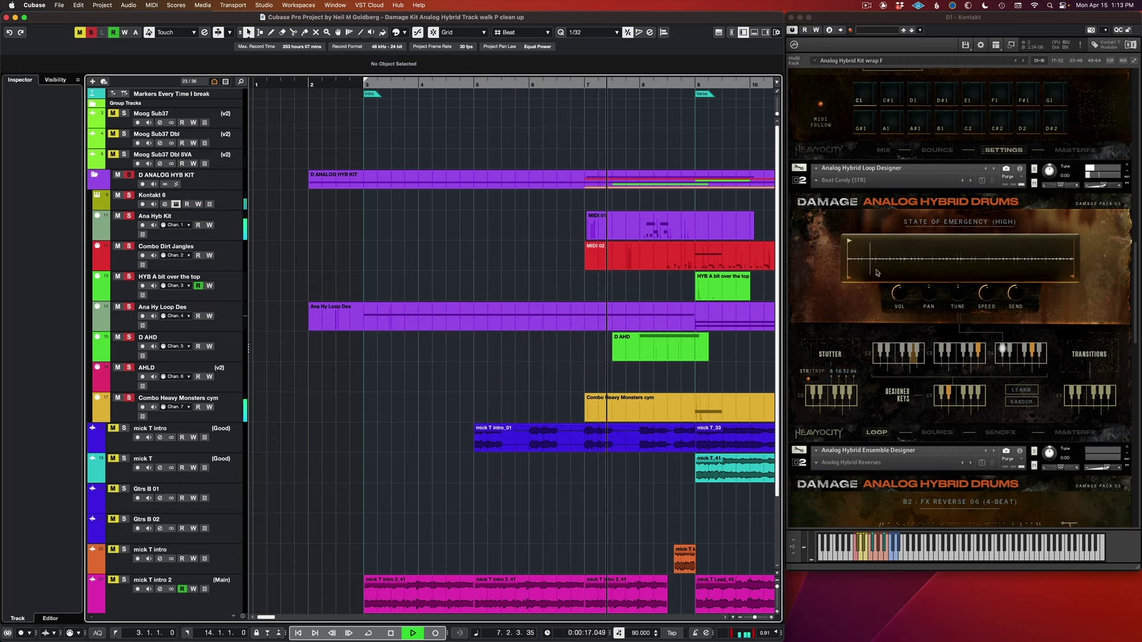
Examine the Analog Driver and Combo DirtJangles kits in Kontakt as the soloed drums play, and stop playback
{"action": "scroll", "coordinate": [907, 265], "scroll_direction": "up", "scroll_amount": 2}
{"action": "scroll", "coordinate": [908, 265], "scroll_direction": "up", "scroll_amount": 10}
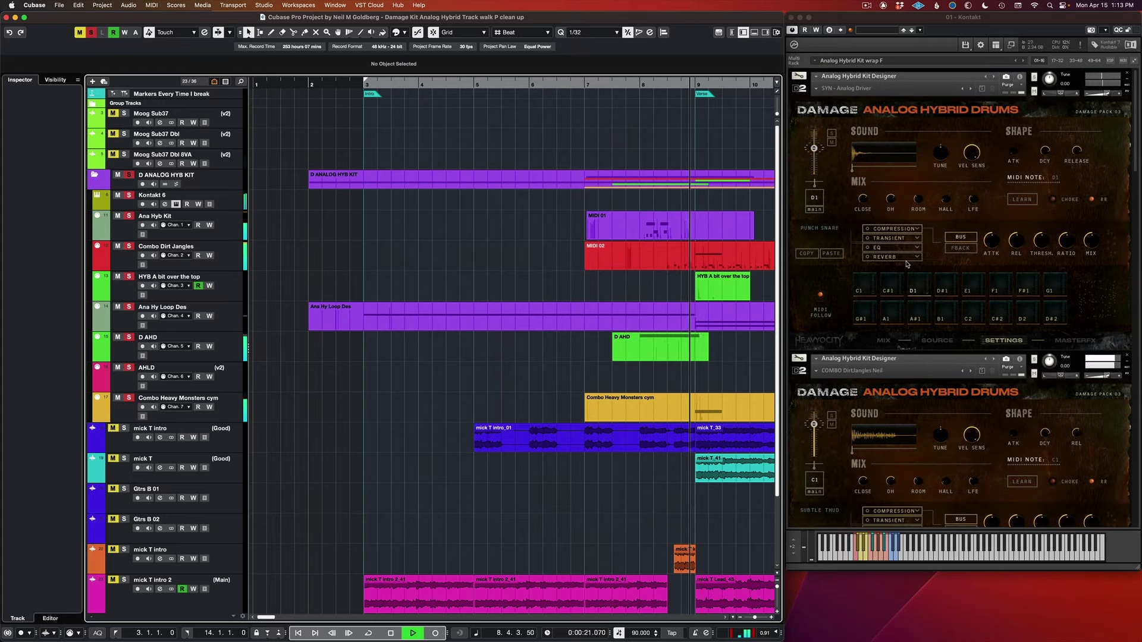
{"action": "scroll", "coordinate": [907, 265], "scroll_direction": "down", "scroll_amount": 2}
{"action": "scroll", "coordinate": [907, 265], "scroll_direction": "down", "scroll_amount": 10}
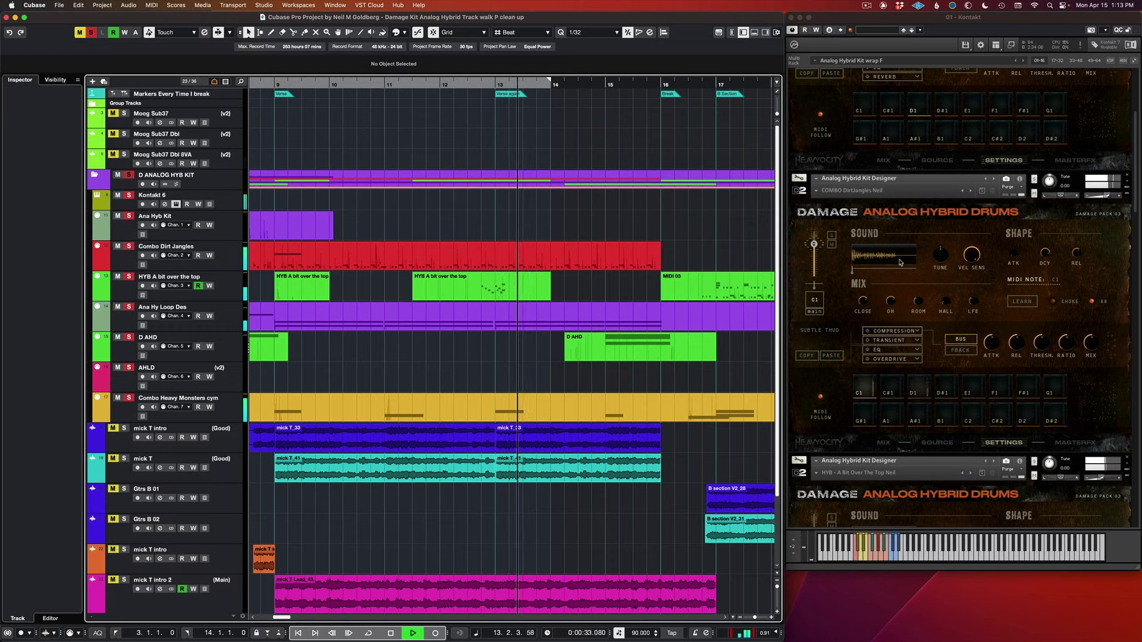
{"action": "scroll", "coordinate": [955, 304], "scroll_direction": "down", "scroll_amount": 2}
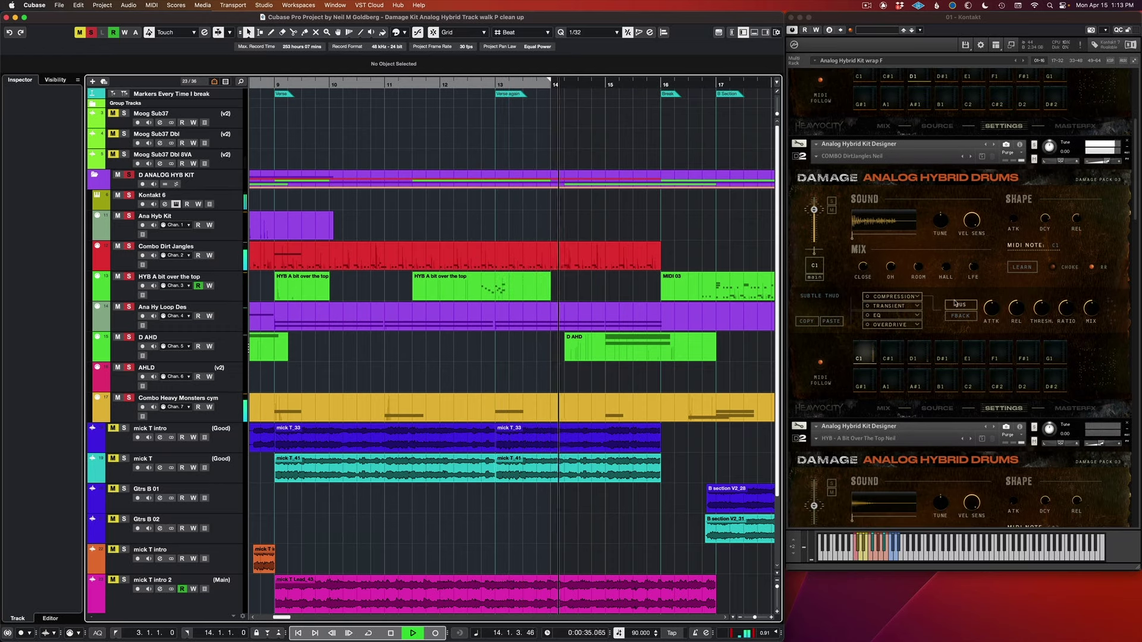
{"action": "scroll", "coordinate": [955, 303], "scroll_direction": "down", "scroll_amount": 1}
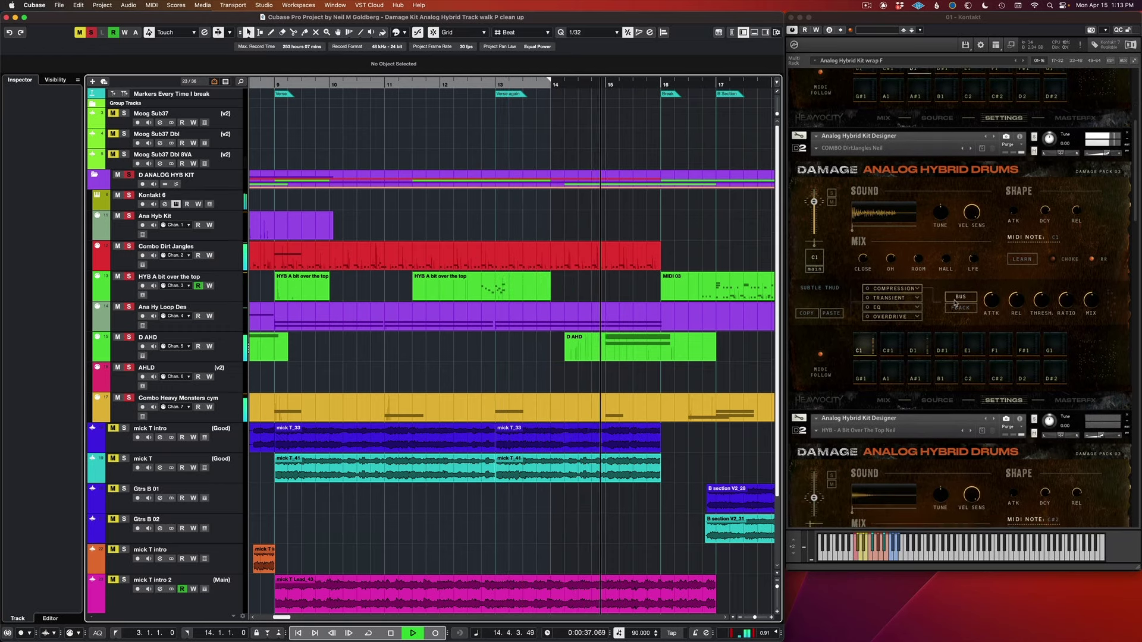
{"action": "scroll", "coordinate": [955, 303], "scroll_direction": "down", "scroll_amount": 1}
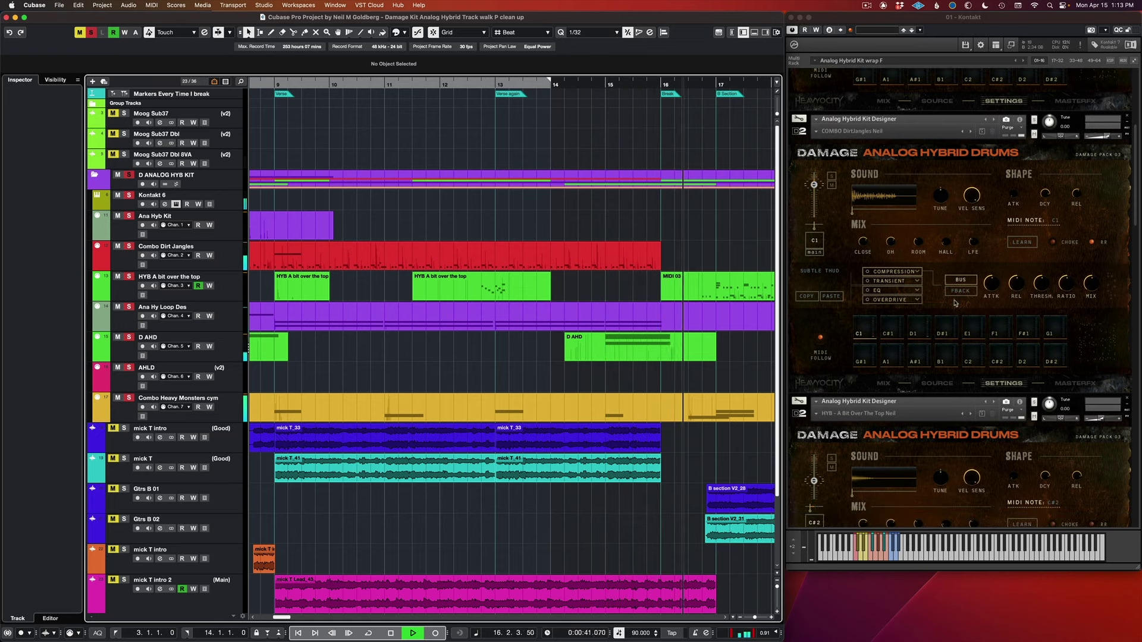
{"action": "key", "text": "space"}
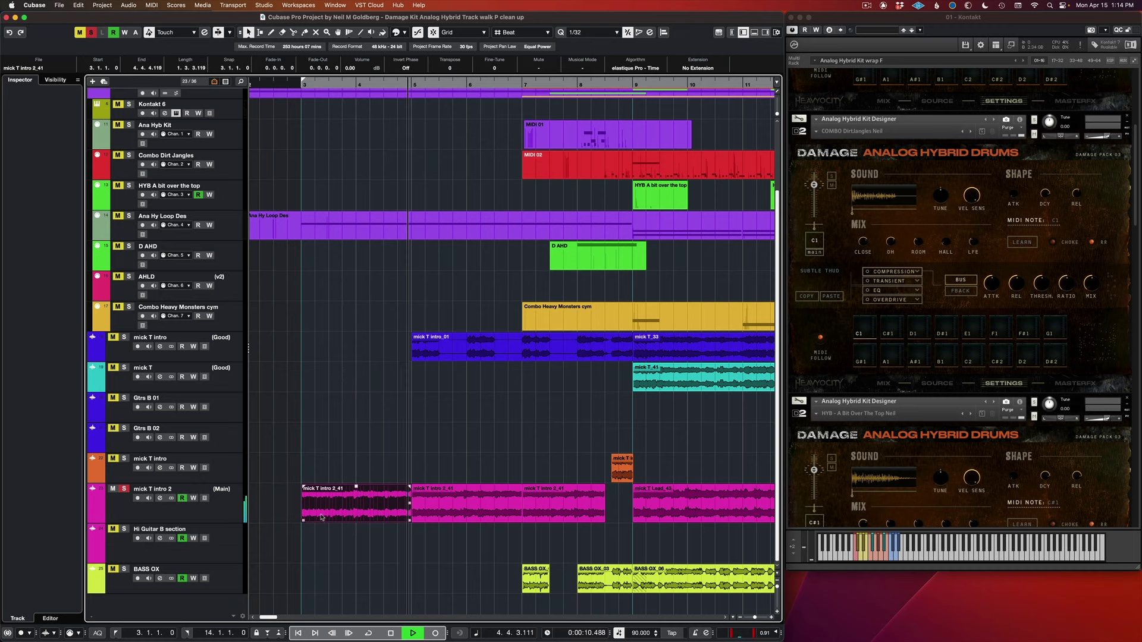
Show the Standard Panner automation lane under the mick T intro 2 track while auditioning that guitar part
{"action": "key", "text": "space"}
{"action": "left_click", "coordinate": [93, 518]}
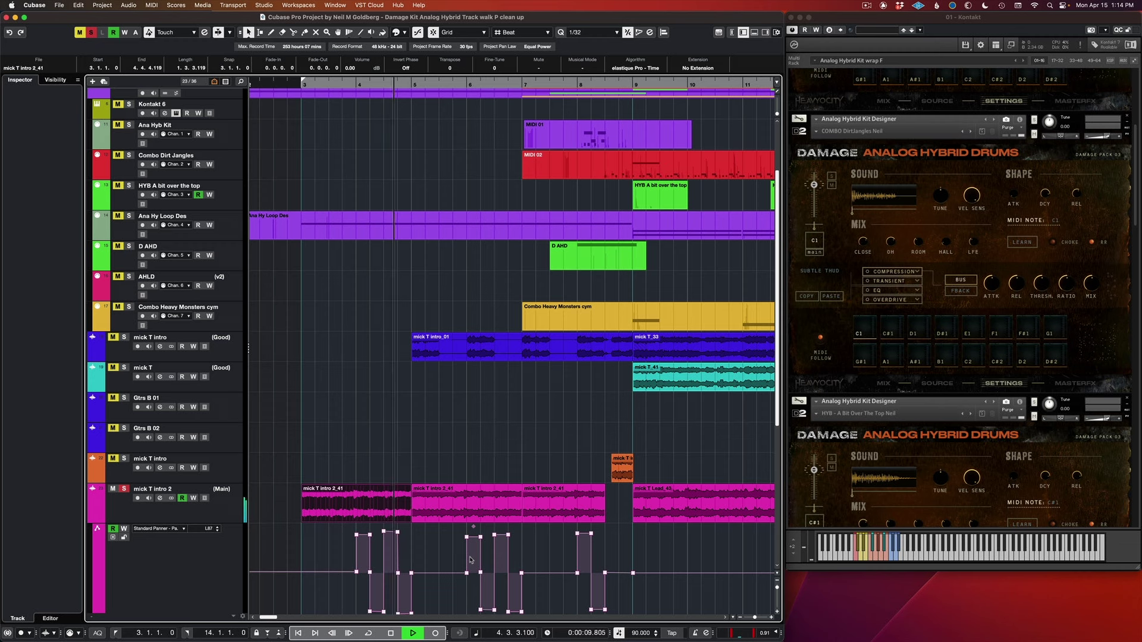
{"action": "left_click", "coordinate": [405, 420]}
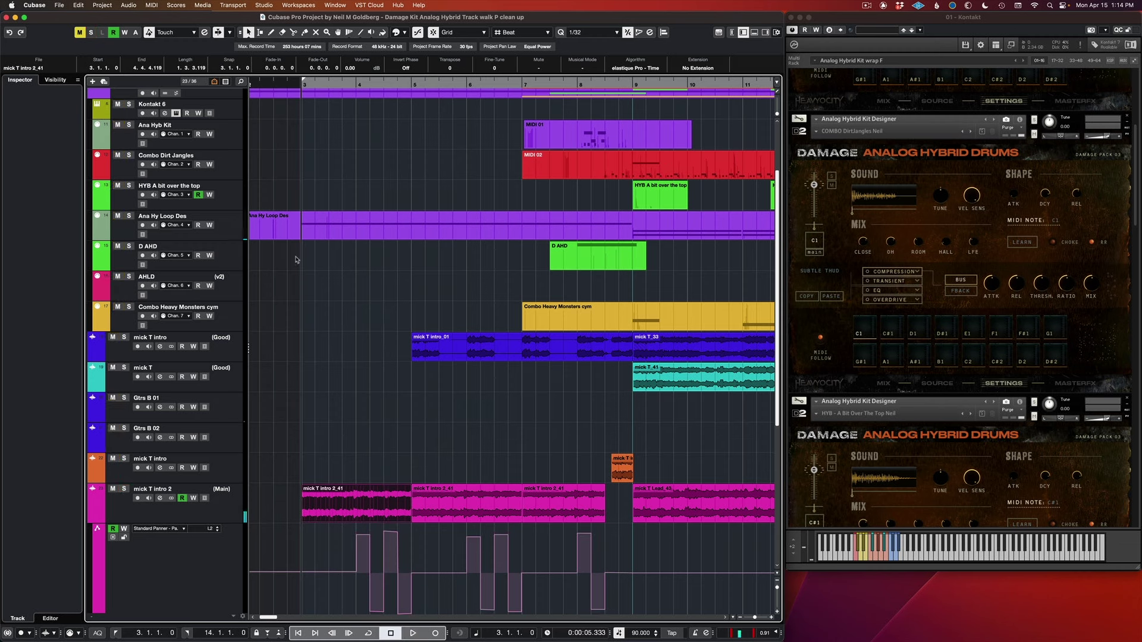
Select the Ana Hy Loop Des part, play the full mix from bar 3 and inspect the Beat Candy loop in Kontakt
{"action": "left_click", "coordinate": [318, 225]}
{"action": "key", "text": "space"}
{"action": "left_click", "coordinate": [318, 225]}
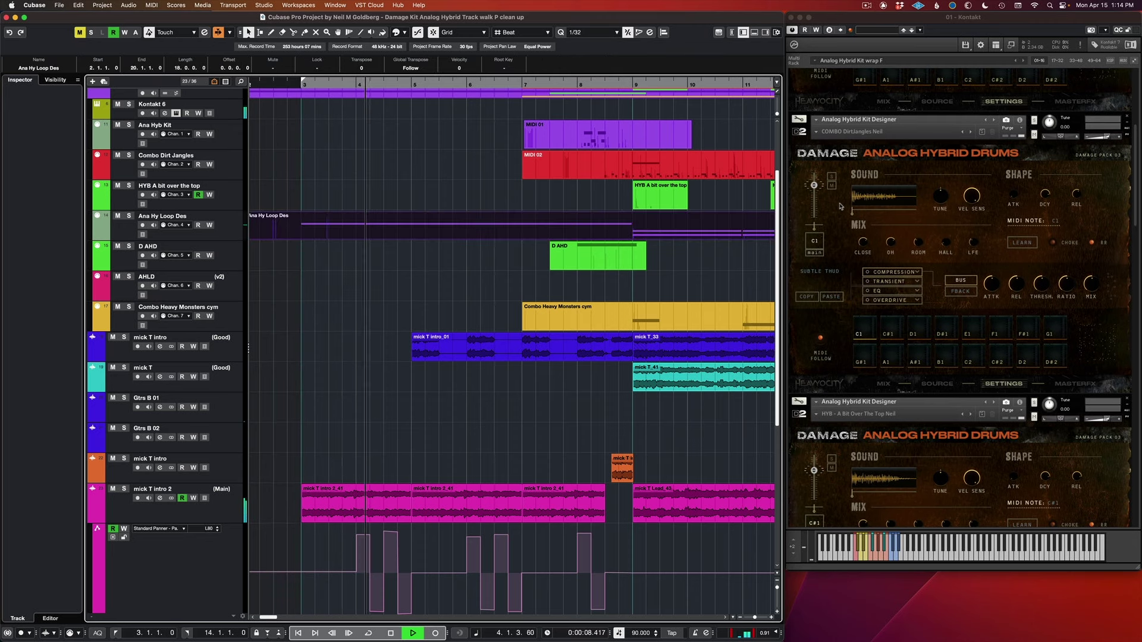
{"action": "scroll", "coordinate": [841, 207], "scroll_direction": "down", "scroll_amount": 10}
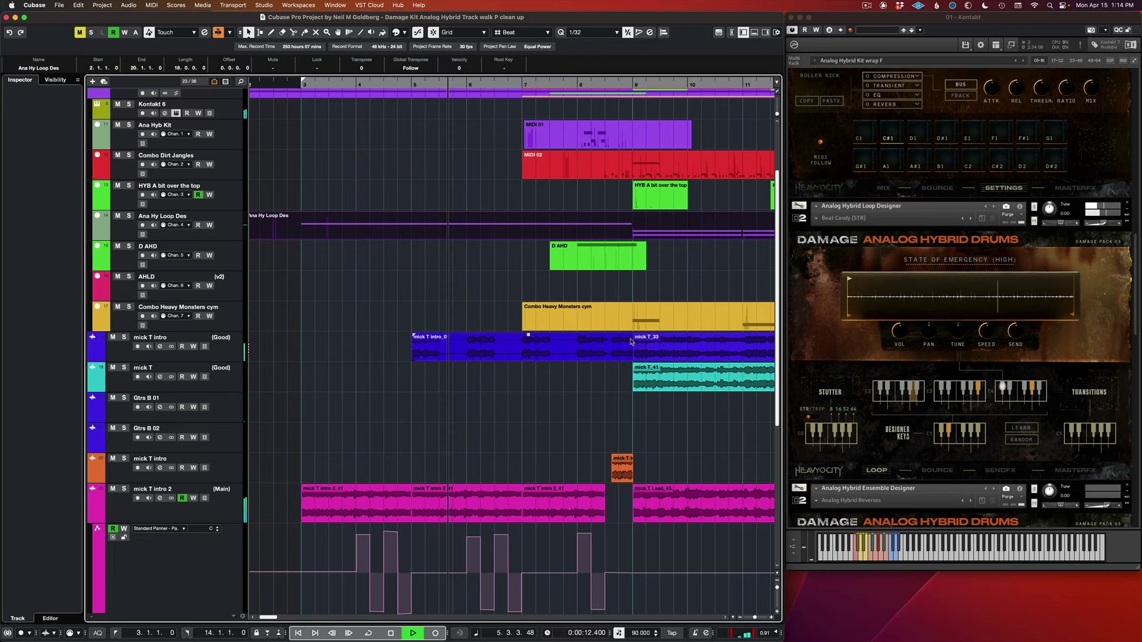
Hide the panner automation lane under the mick T intro 2 track and return to the upper tracks
{"action": "left_click", "coordinate": [92, 518]}
{"action": "scroll", "coordinate": [462, 357], "scroll_direction": "up", "scroll_amount": 4}
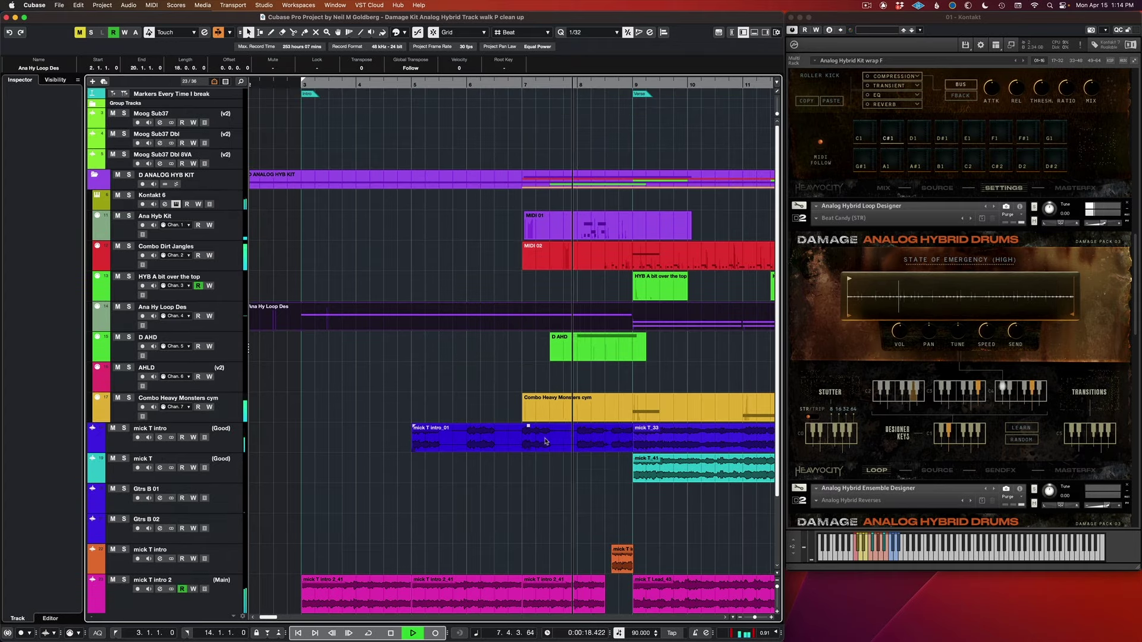
Follow the full mix into the verse, solo the mick T intro and mick T guitars and select their bar 9 clips
{"action": "scroll", "coordinate": [563, 561], "scroll_direction": "down", "scroll_amount": 3}
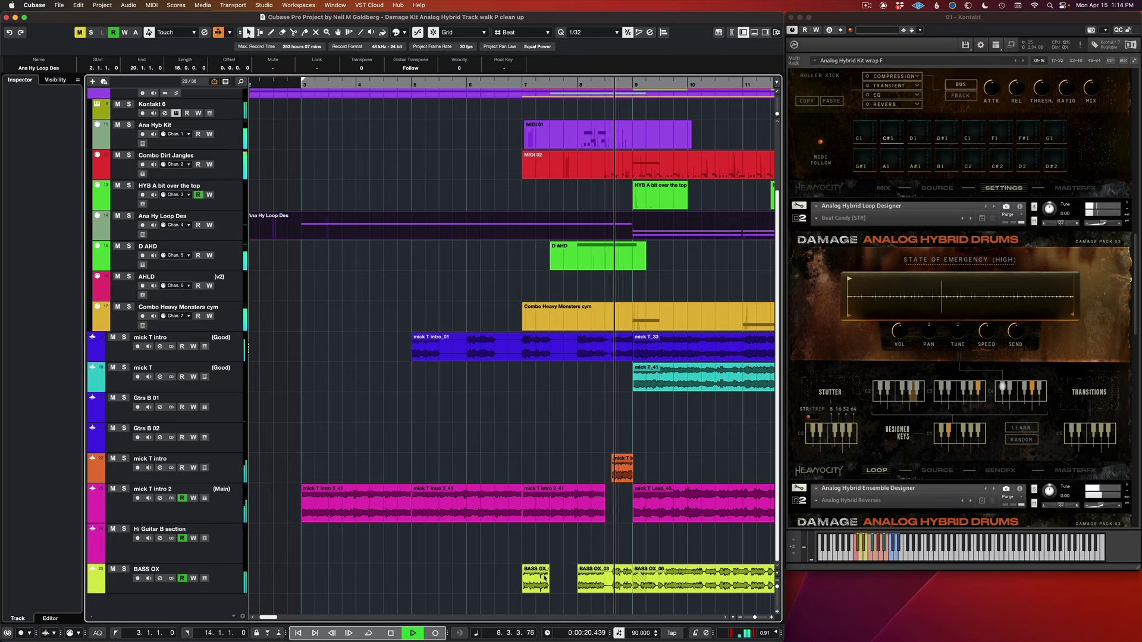
{"action": "scroll", "coordinate": [582, 480], "scroll_direction": "up", "scroll_amount": 3}
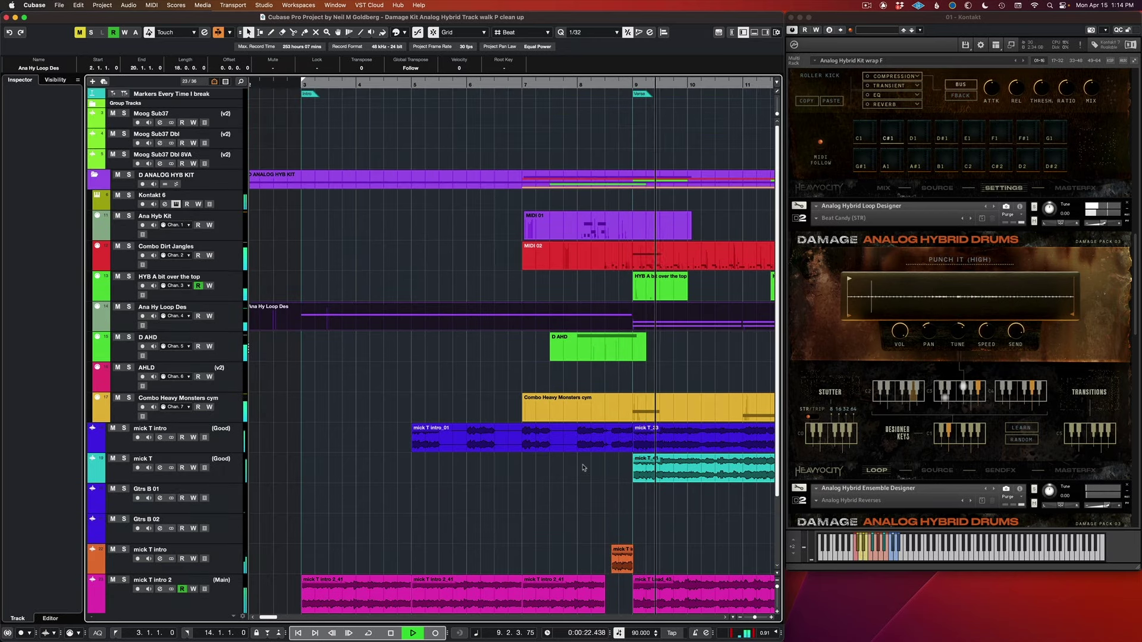
{"action": "scroll", "coordinate": [584, 468], "scroll_direction": "right", "scroll_amount": 5}
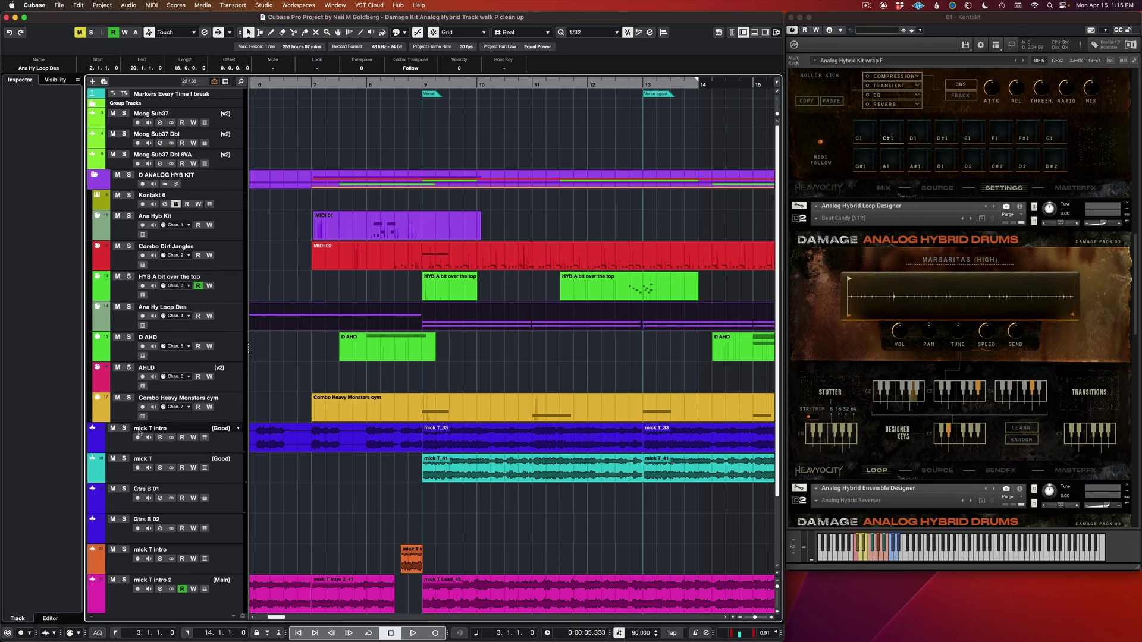
{"action": "left_click", "coordinate": [455, 441]}
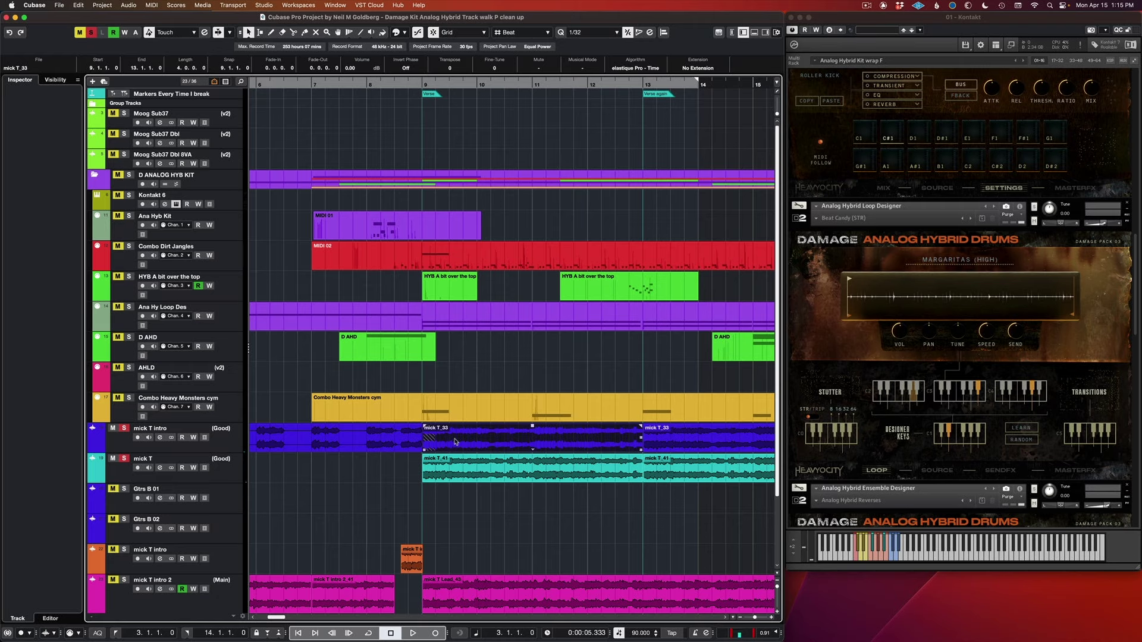
{"action": "left_click", "coordinate": [457, 466]}
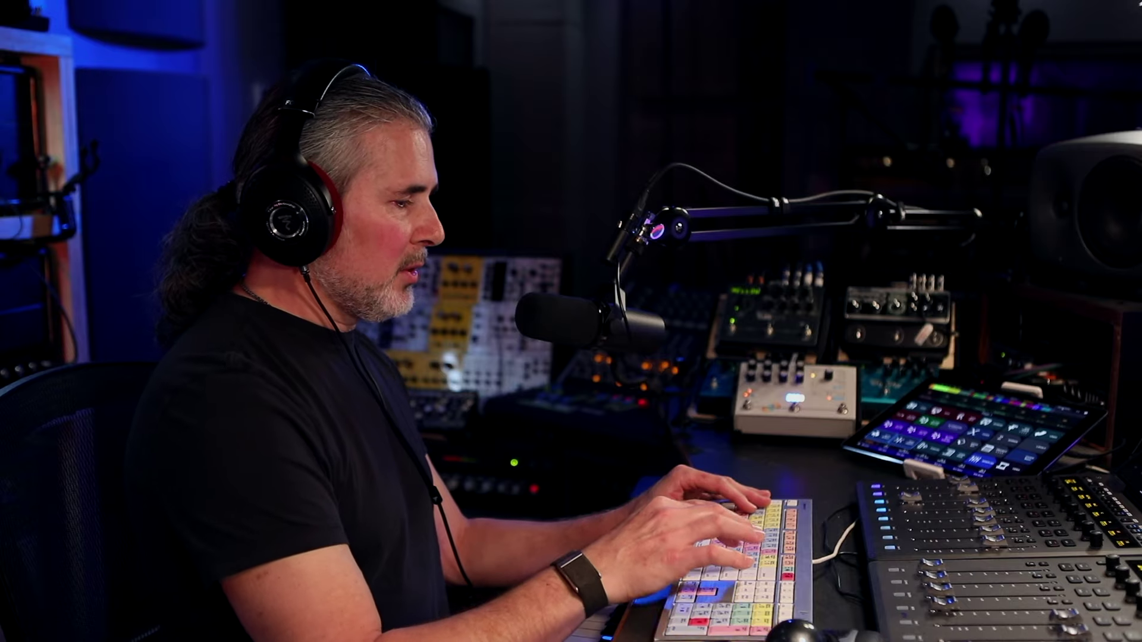
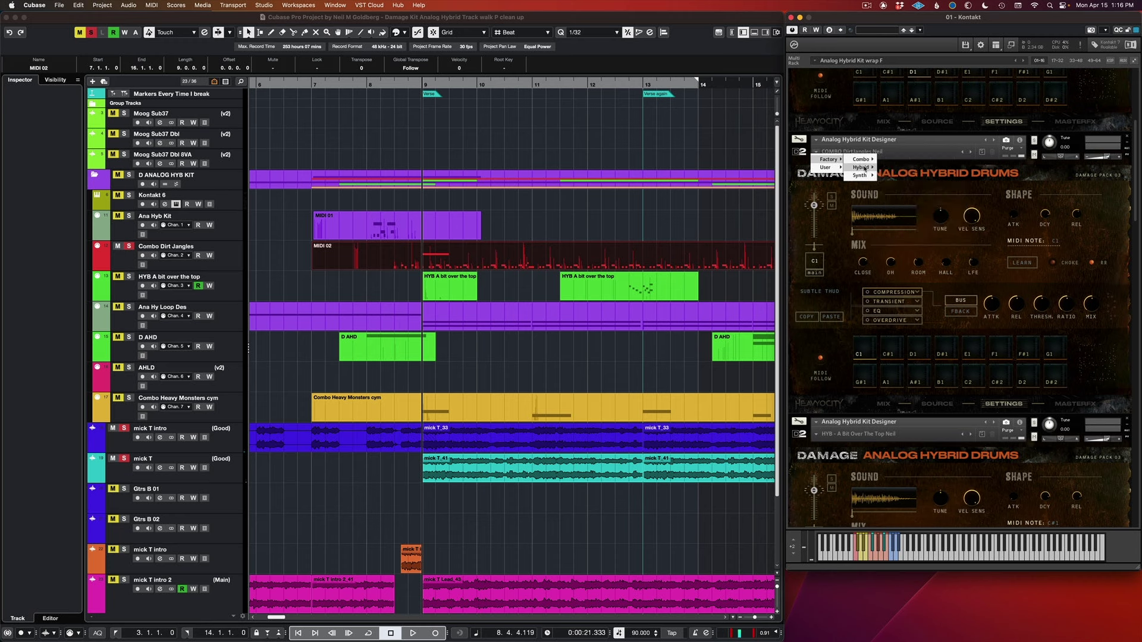
Look through the factory kit presets, unsolo the two mick T guitars, audition Combo Dirt Jangles alone and open its MIDI 02 part
{"action": "mouse_move", "coordinate": [864, 168]}
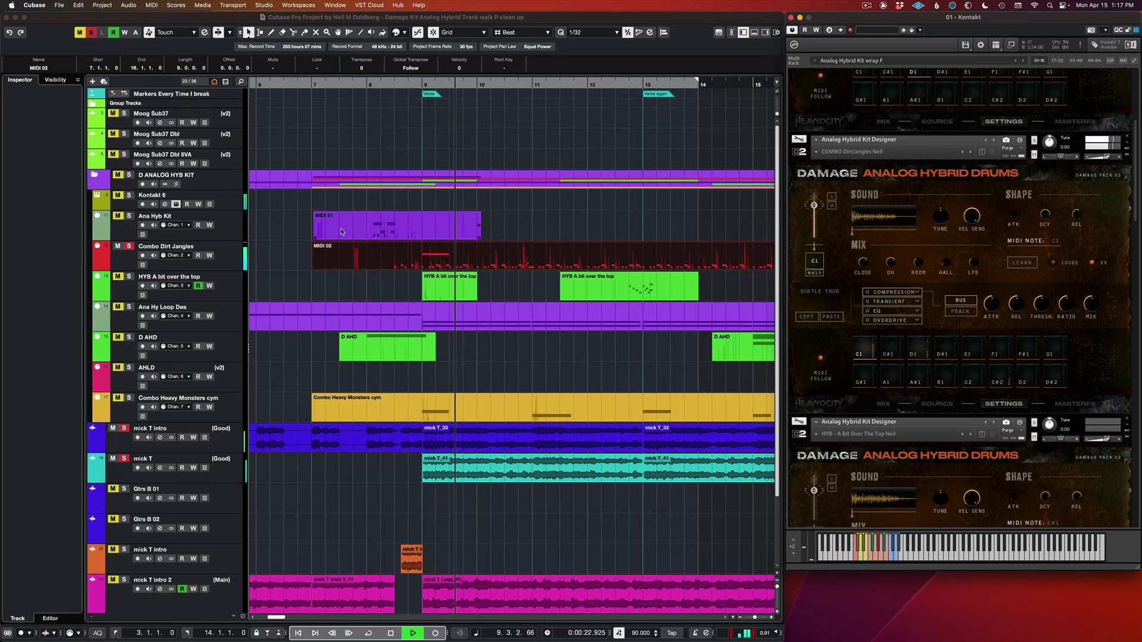
{"action": "left_click", "coordinate": [124, 429]}
{"action": "left_click", "coordinate": [124, 460]}
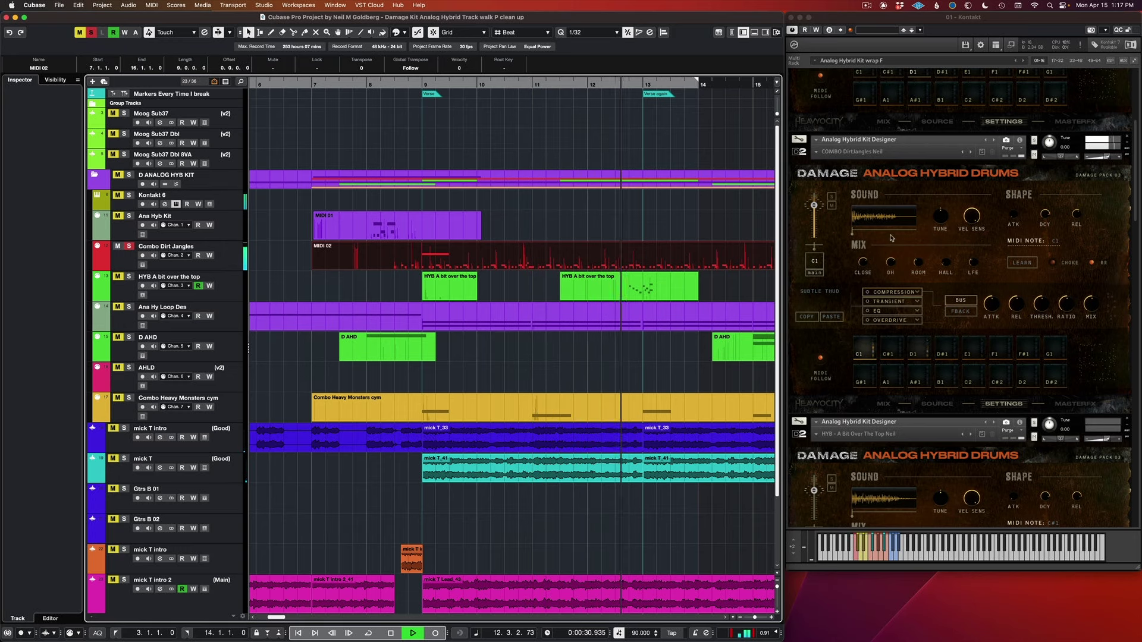
{"action": "key", "text": "space"}
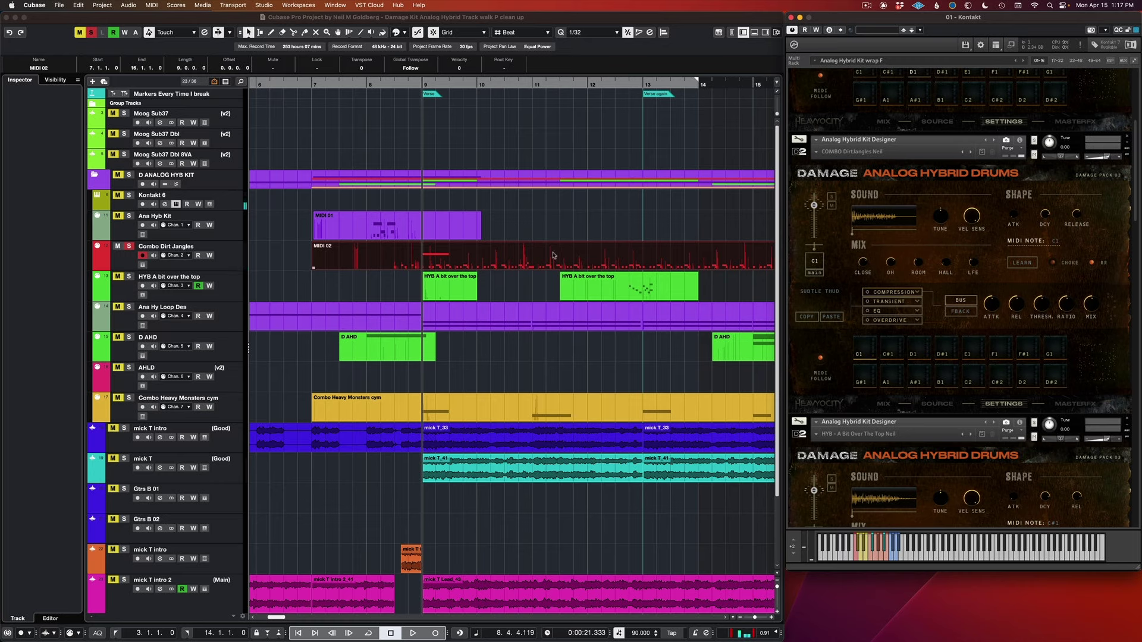
{"action": "double_click", "coordinate": [514, 254]}
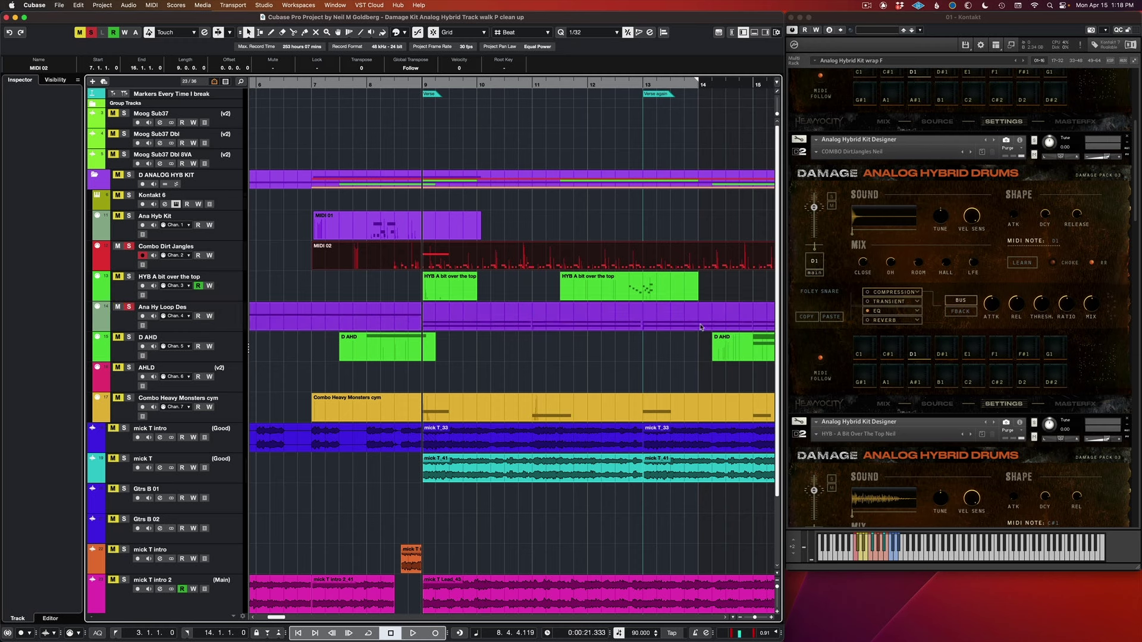
Select the Ana Hy Loop Des part, play it soloed from bar 9 and inspect the Beat Candy loop in Kontakt
{"action": "left_click", "coordinate": [519, 315]}
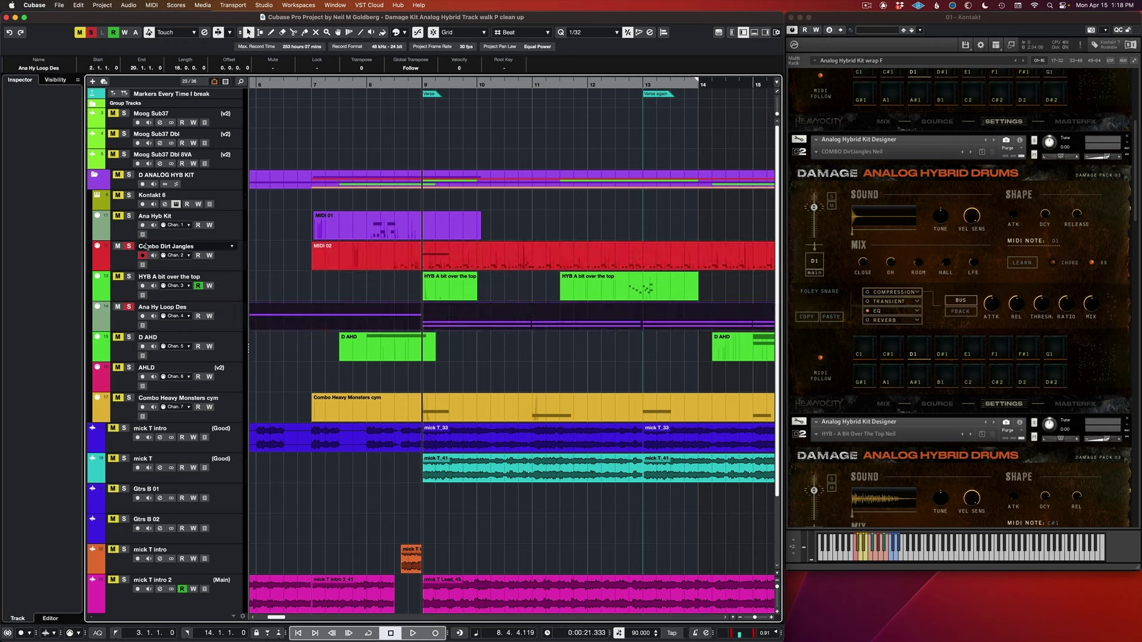
{"action": "key", "text": "space"}
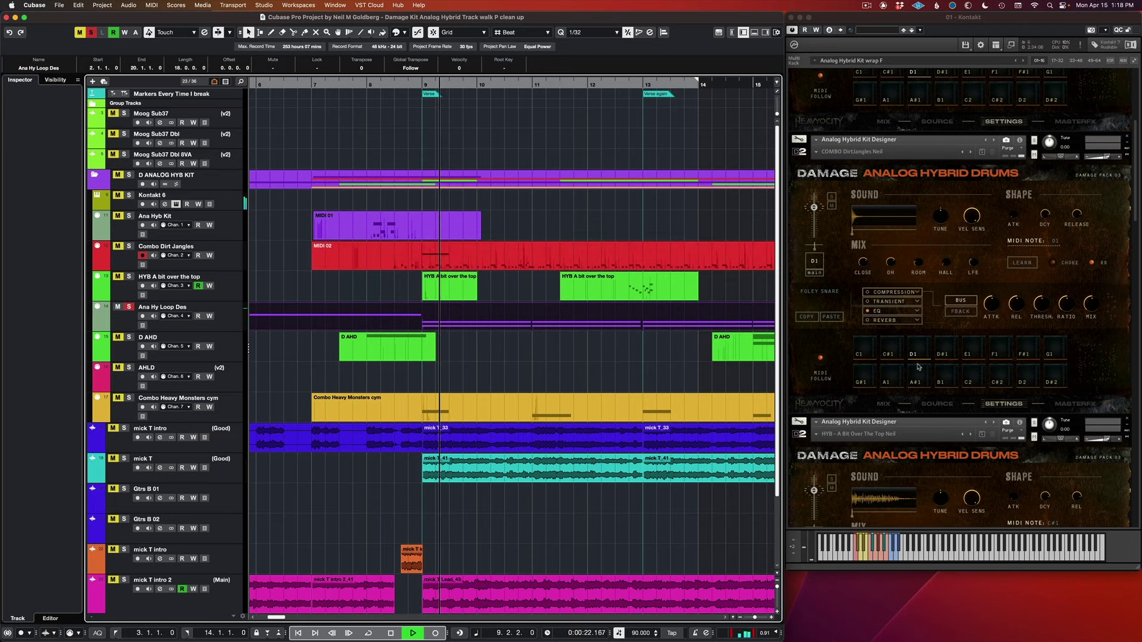
{"action": "scroll", "coordinate": [957, 364], "scroll_direction": "down", "scroll_amount": 5}
{"action": "scroll", "coordinate": [957, 364], "scroll_direction": "down", "scroll_amount": 5}
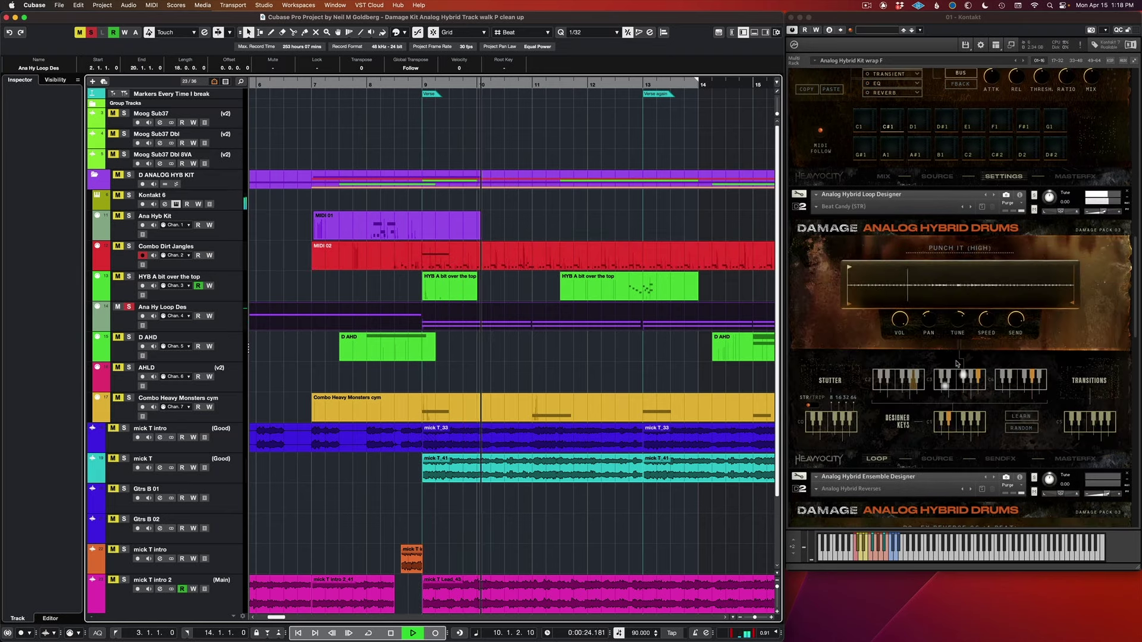
{"action": "scroll", "coordinate": [957, 364], "scroll_direction": "down", "scroll_amount": 2}
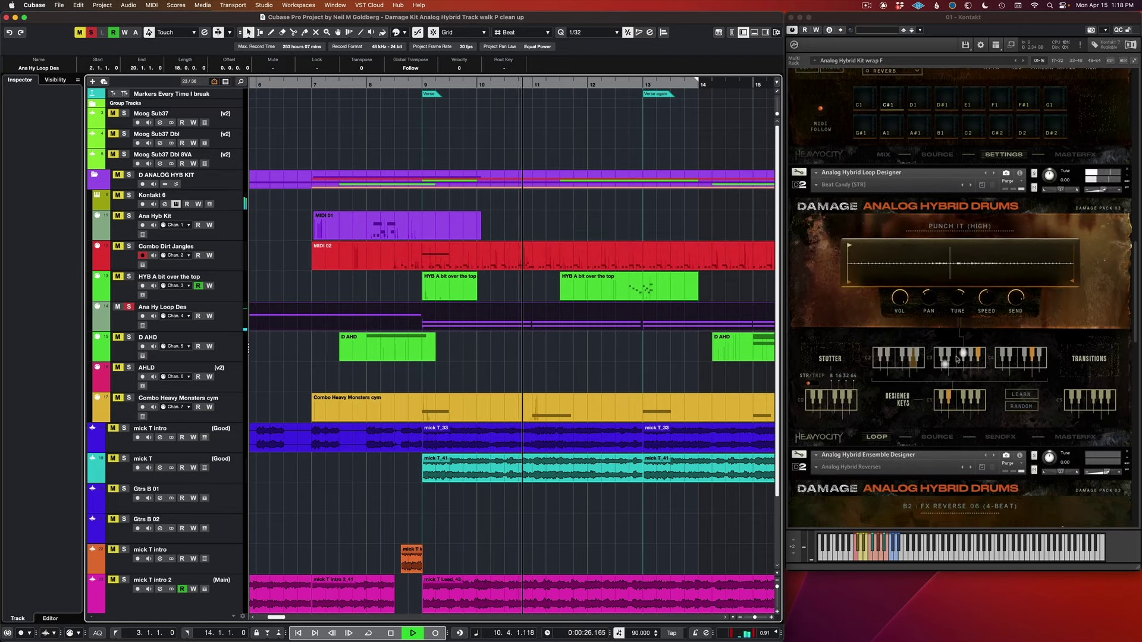
{"action": "key", "text": "space"}
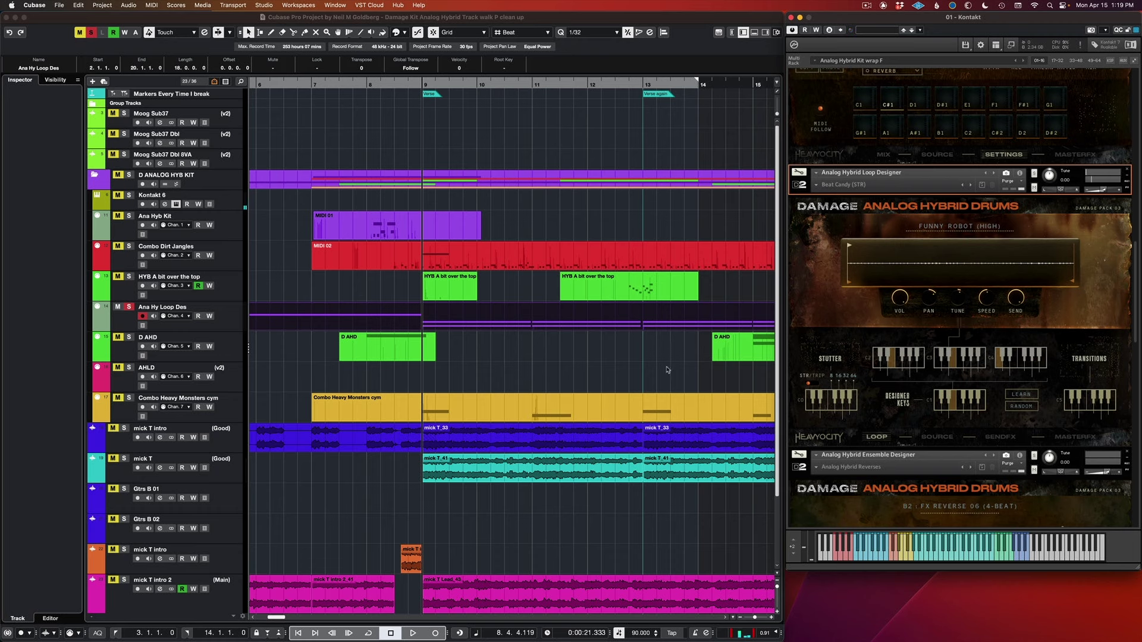
Check the Ana Hy Loop Des notes in the Key Editor, then audition the loop with Combo Dirt Jangles also soloed
{"action": "double_click", "coordinate": [614, 324]}
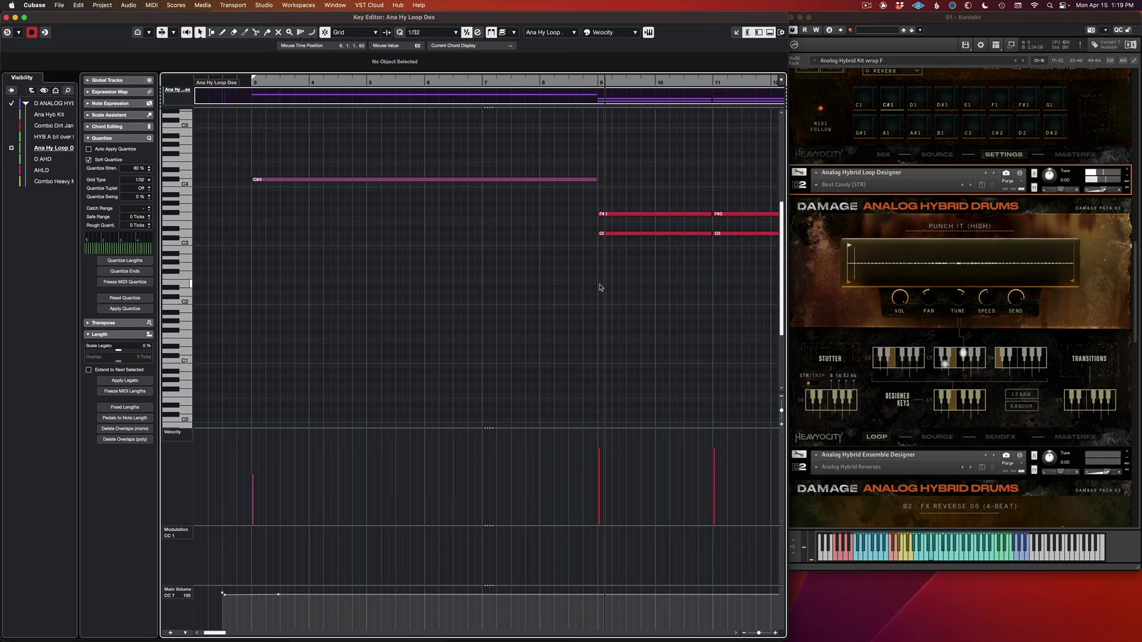
{"action": "key", "text": "super+e"}
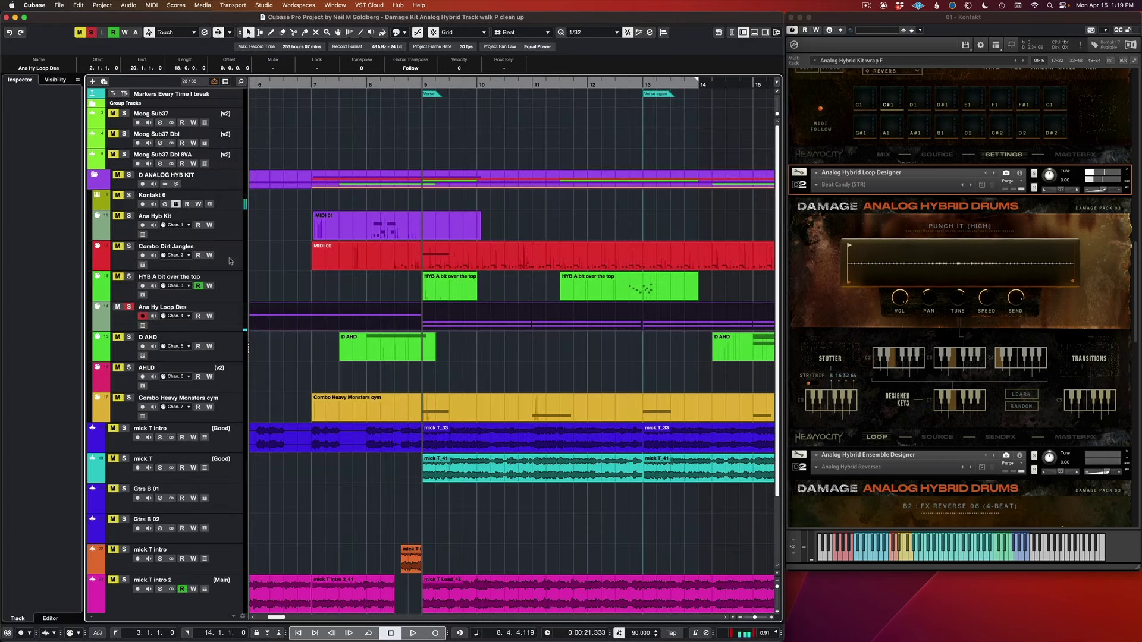
{"action": "left_click", "coordinate": [136, 246]}
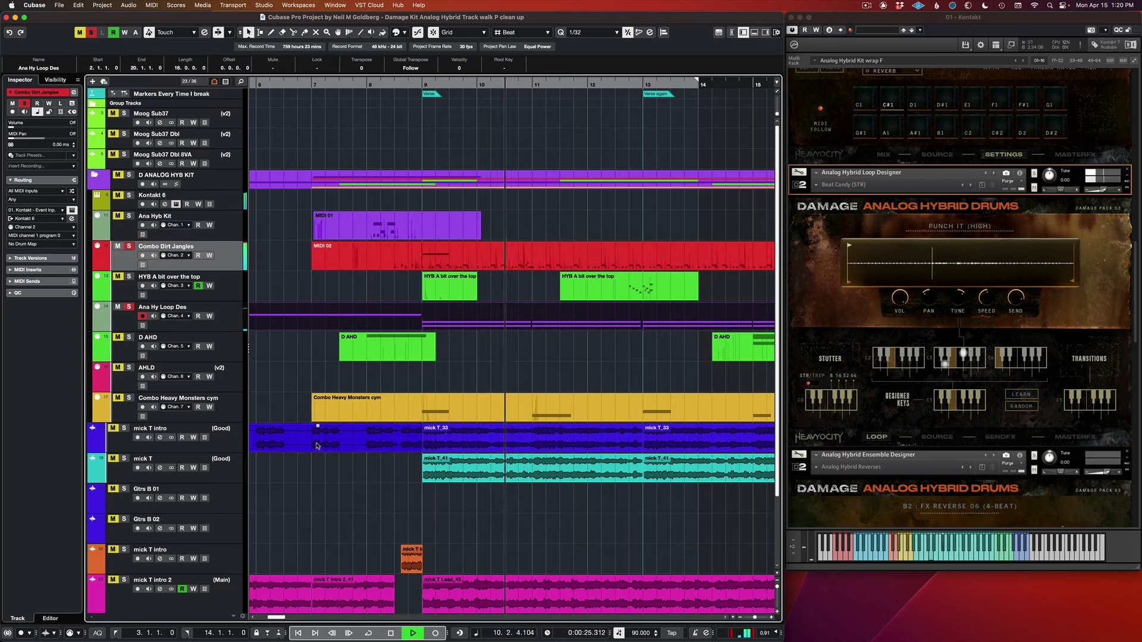
{"action": "key", "text": "space"}
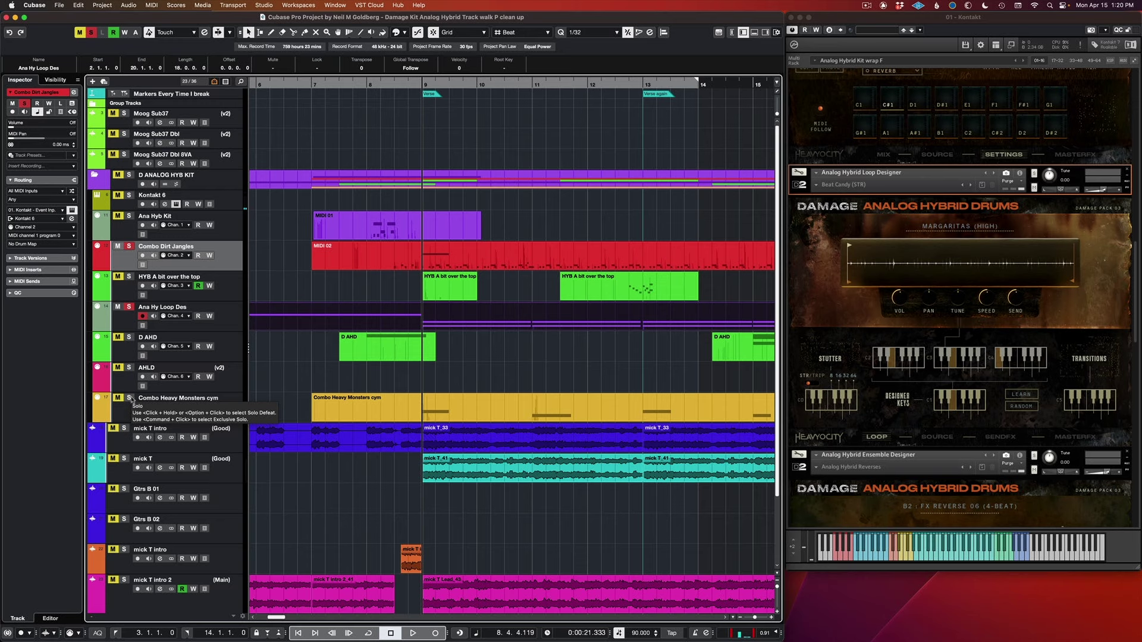
Play from bar 9 with Combo Heavy Monsters cym added to the soloed drums, inspecting the Heavy Monsters kit in Kontakt
{"action": "key", "text": "space"}
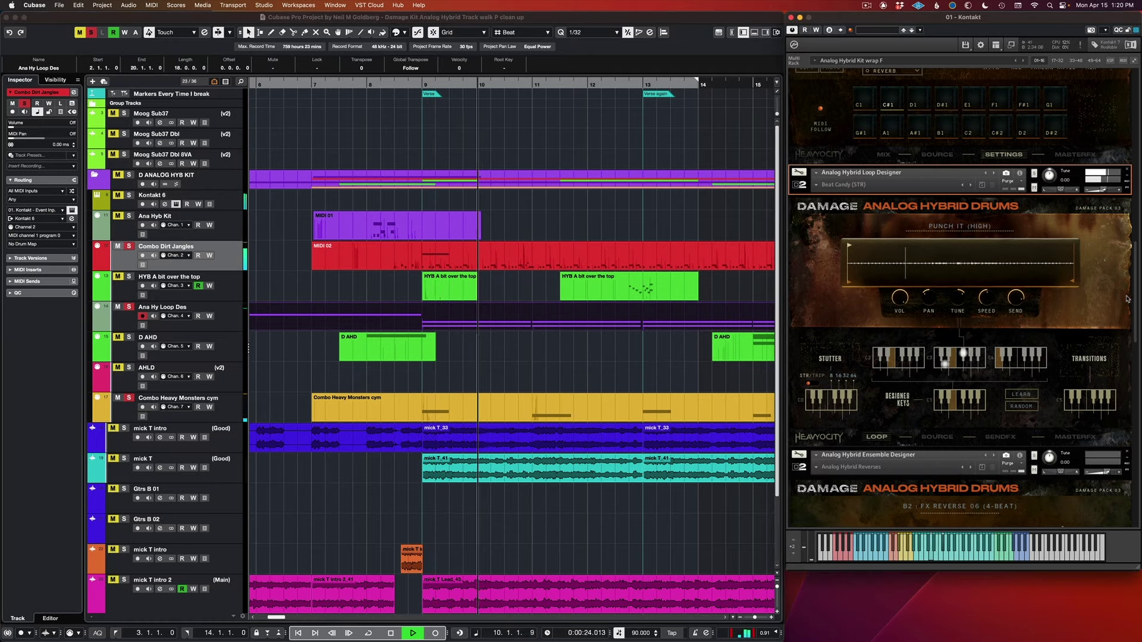
{"action": "left_click_drag", "start_coordinate": [1139, 256], "coordinate": [1132, 463]}
{"action": "scroll", "coordinate": [1077, 392], "scroll_direction": "down", "scroll_amount": 2}
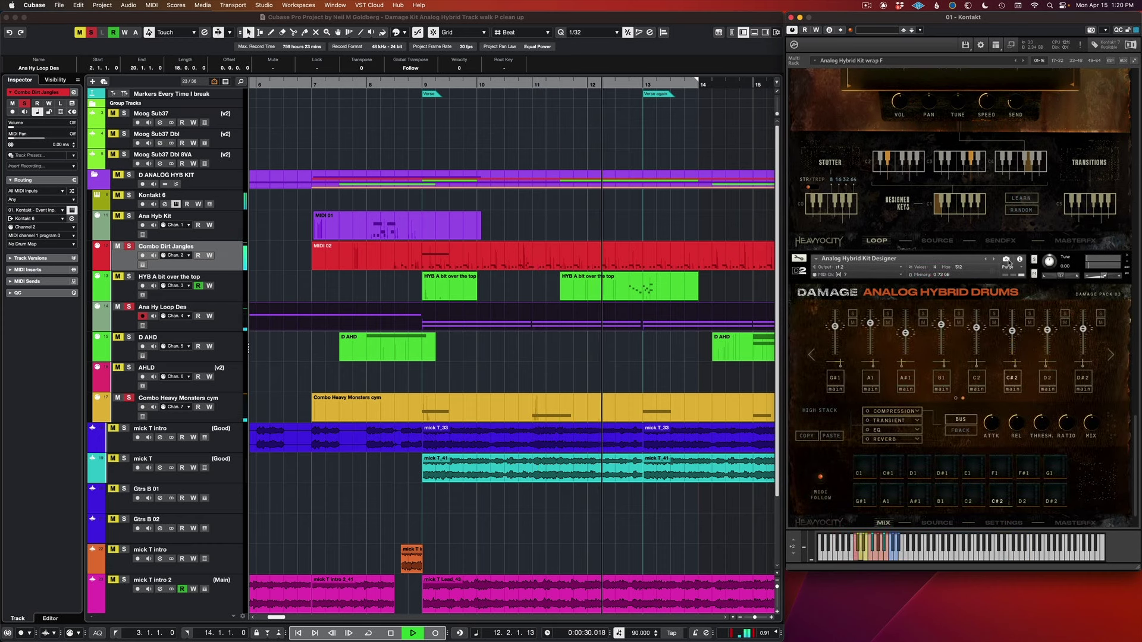
{"action": "left_click", "coordinate": [657, 404]}
{"action": "key", "text": "space"}
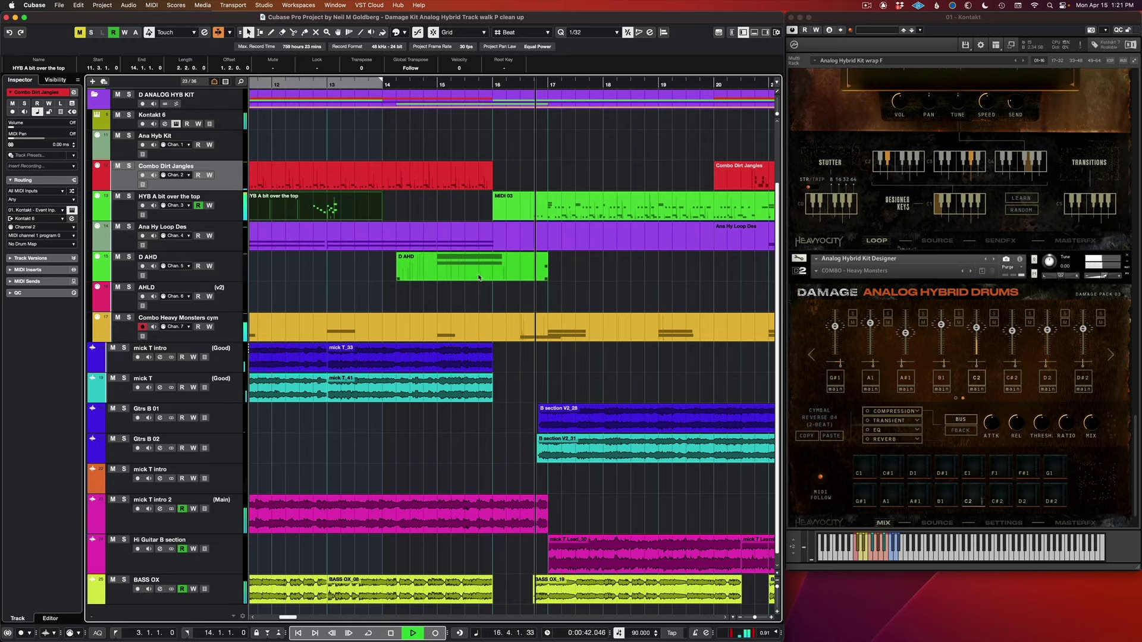
Follow the full mix past bar 24, return to bar 14 to audition D AHD soloed and inspect the Analog Reverses ensemble
{"action": "scroll", "coordinate": [535, 270], "scroll_direction": "right", "scroll_amount": 5}
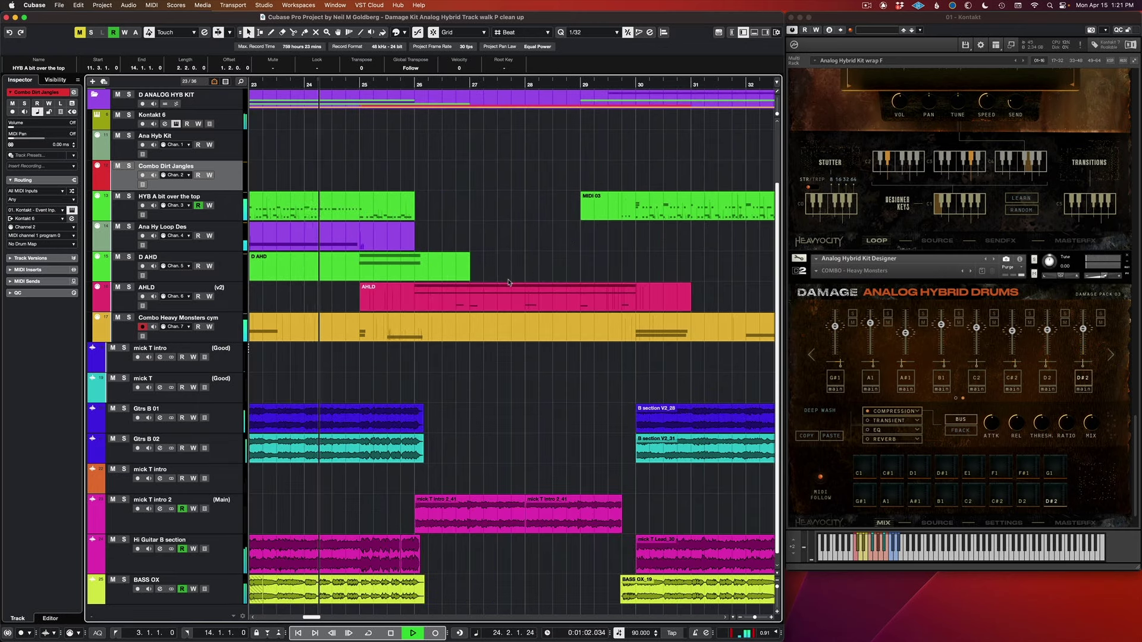
{"action": "scroll", "coordinate": [523, 278], "scroll_direction": "left", "scroll_amount": 5}
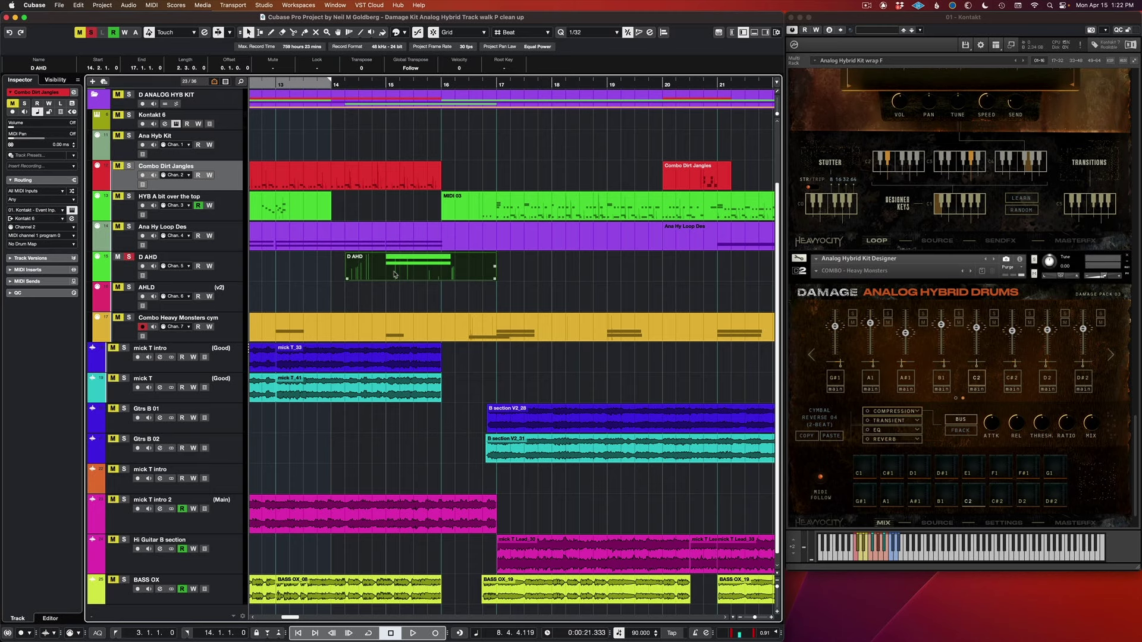
{"action": "key", "text": "space"}
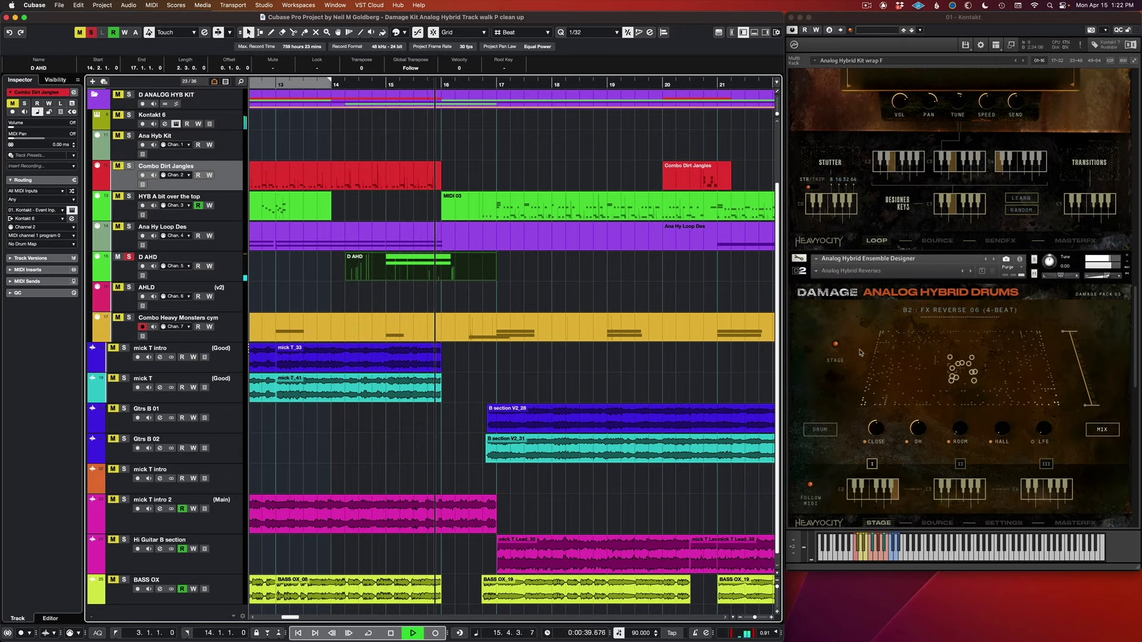
{"action": "key", "text": "space"}
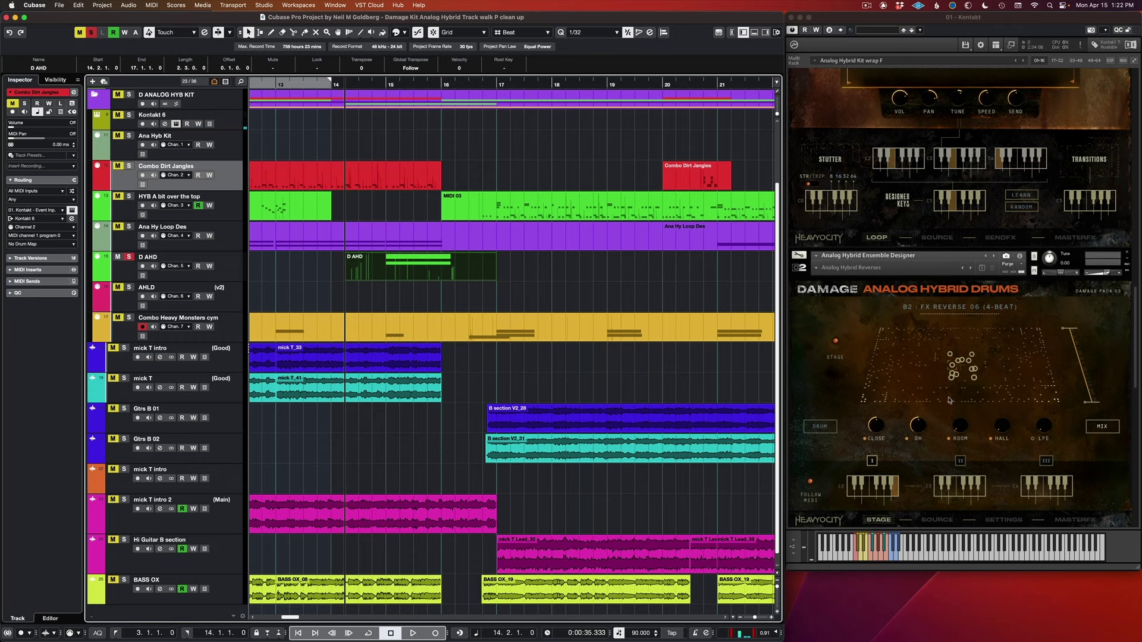
{"action": "scroll", "coordinate": [950, 400], "scroll_direction": "down", "scroll_amount": 2}
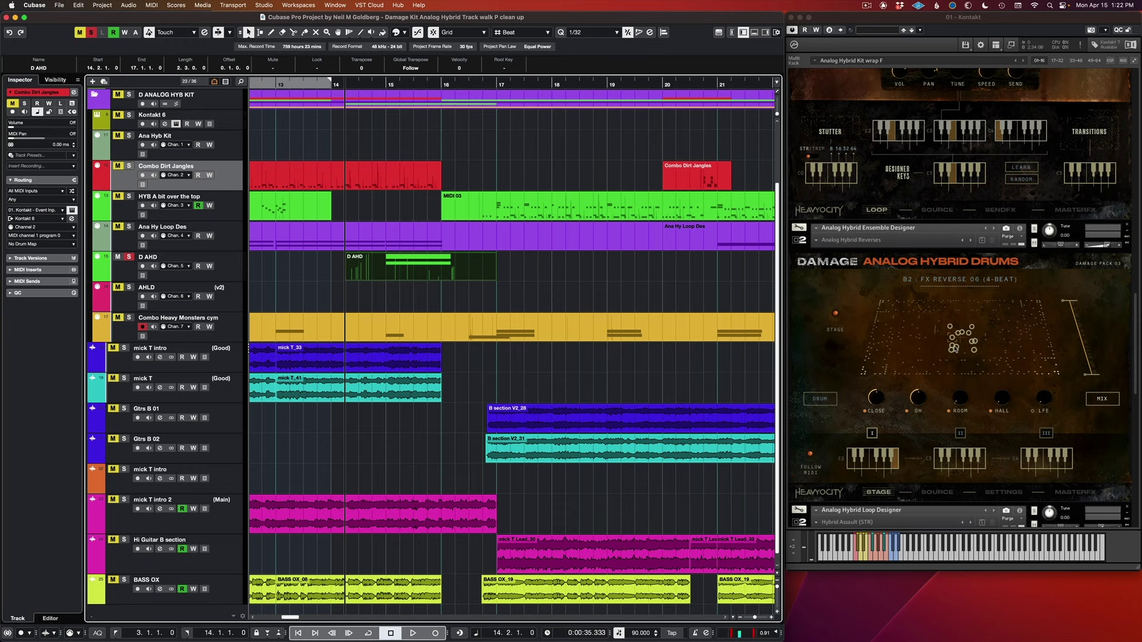
{"action": "scroll", "coordinate": [956, 349], "scroll_direction": "down", "scroll_amount": 2}
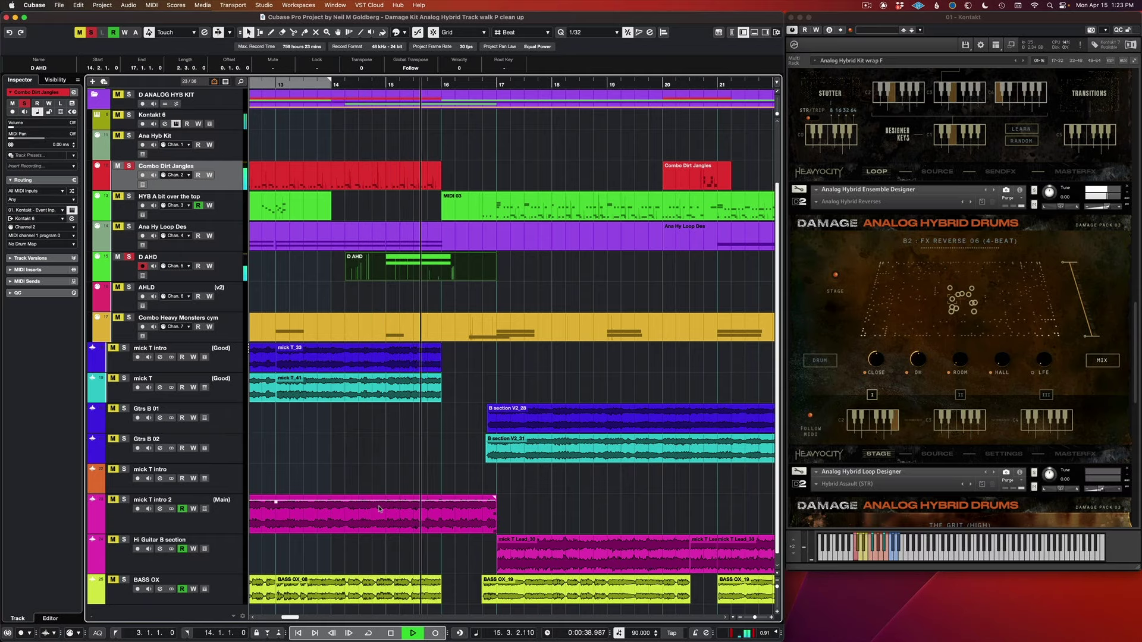
Stop the soloed drums, audition the mick T intro 2 guitar alone around bar 16 and unsolo it
{"action": "key", "text": "space"}
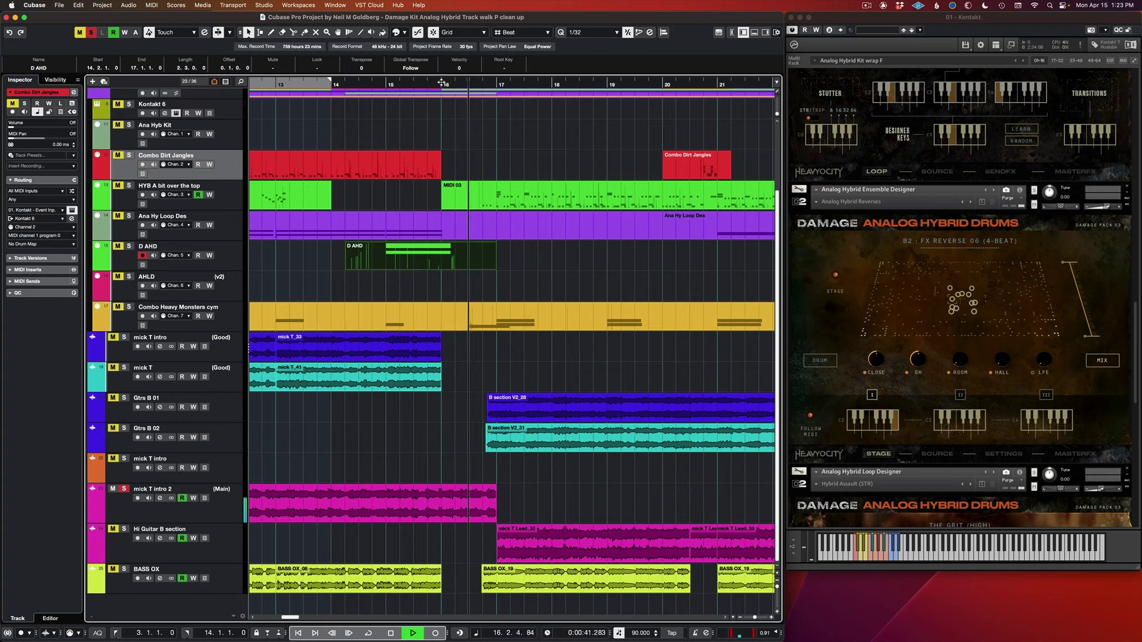
{"action": "key", "text": "space"}
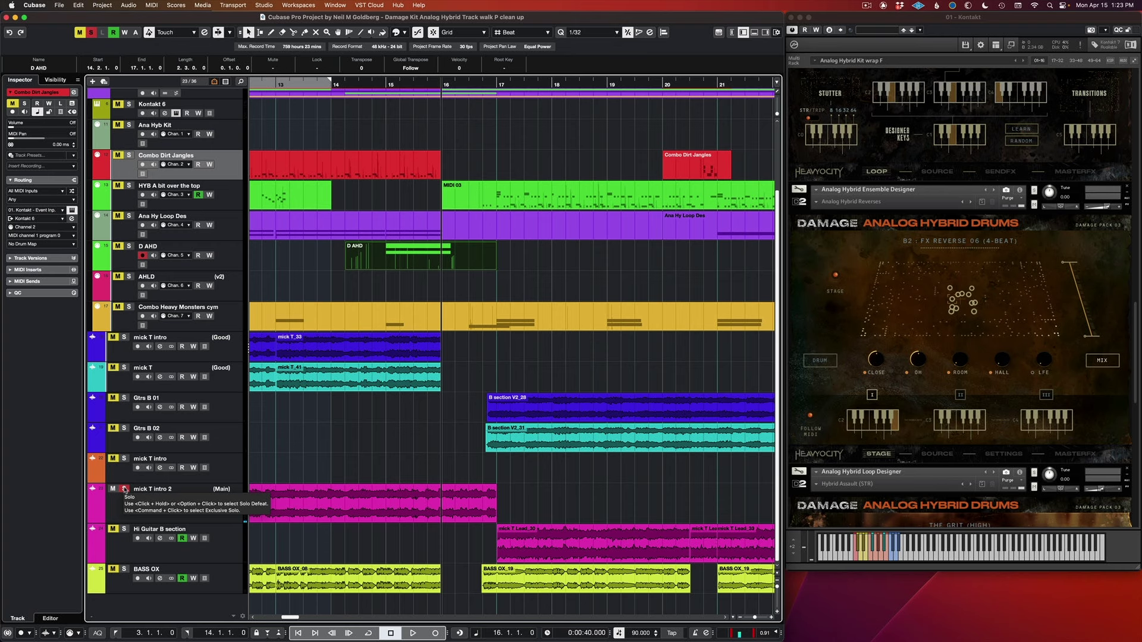
{"action": "left_click", "coordinate": [124, 489]}
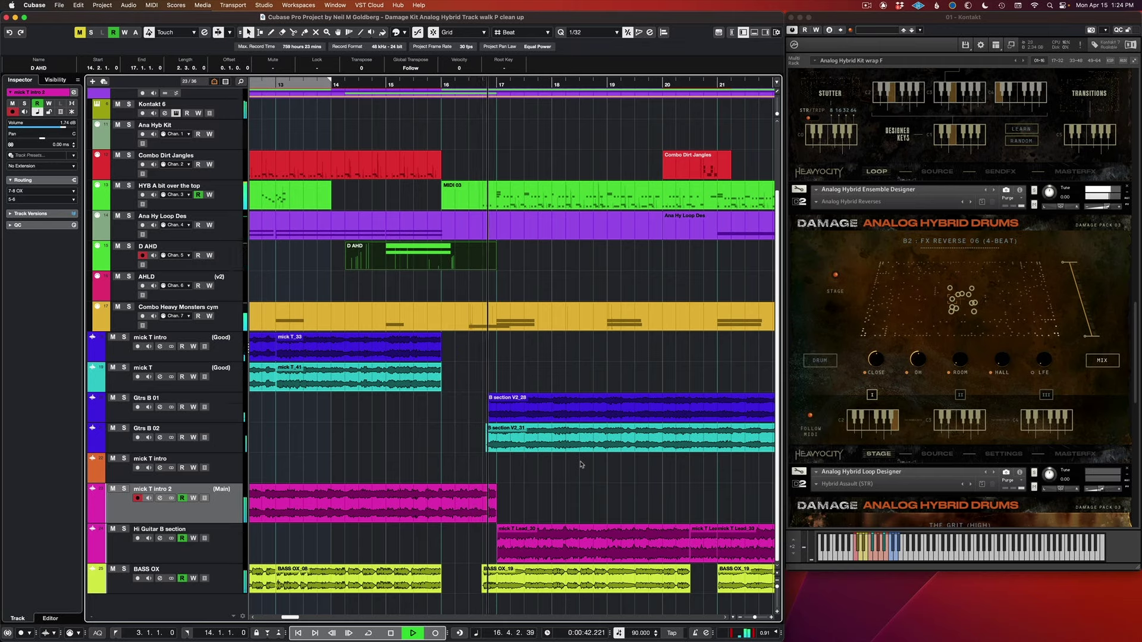
Play the full mix through the section after bar 16, select the MIDI 03 part and inspect the HYB - A Bit Over The Top kit
{"action": "scroll", "coordinate": [581, 464], "scroll_direction": "right", "scroll_amount": 5}
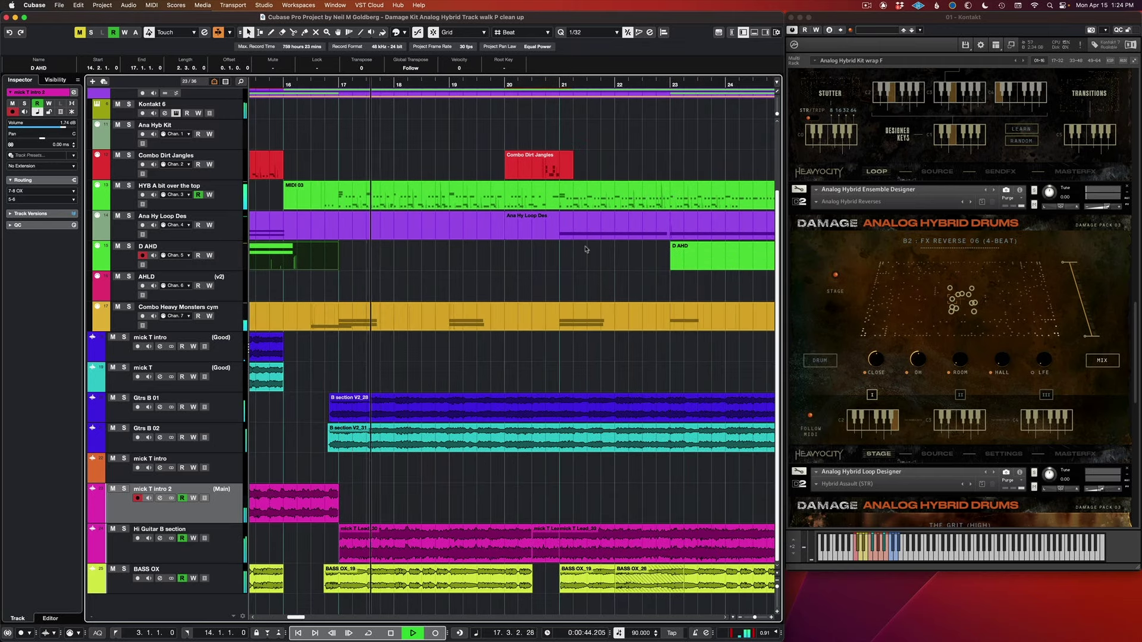
{"action": "left_click", "coordinate": [654, 199]}
{"action": "scroll", "coordinate": [849, 282], "scroll_direction": "up", "scroll_amount": 10}
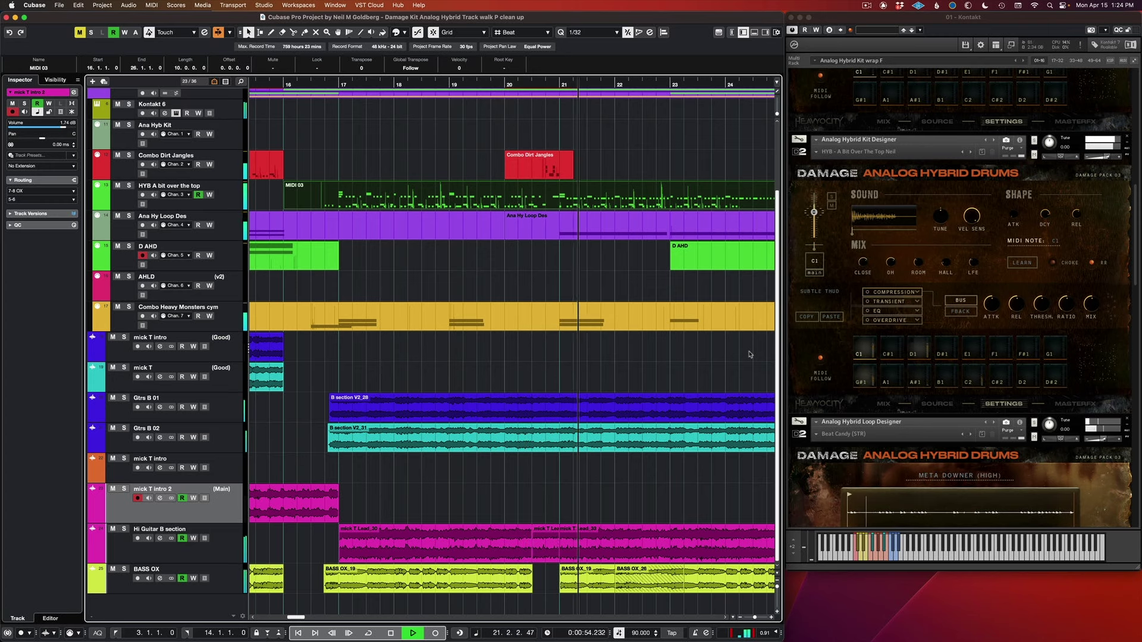
{"action": "scroll", "coordinate": [750, 354], "scroll_direction": "right", "scroll_amount": 3}
{"action": "scroll", "coordinate": [750, 354], "scroll_direction": "right", "scroll_amount": 2}
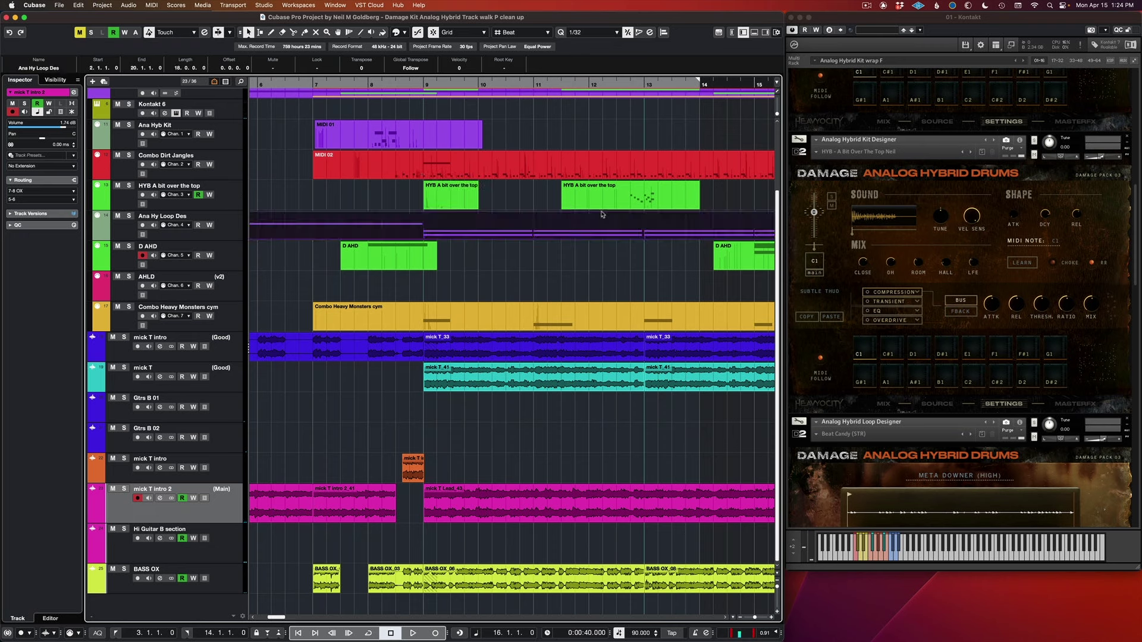
Select the HYB A bit over the top part at bar 11 and locate the MIDI 03 part at bar 16
{"action": "left_click", "coordinate": [603, 206]}
{"action": "scroll", "coordinate": [638, 208], "scroll_direction": "right", "scroll_amount": 5}
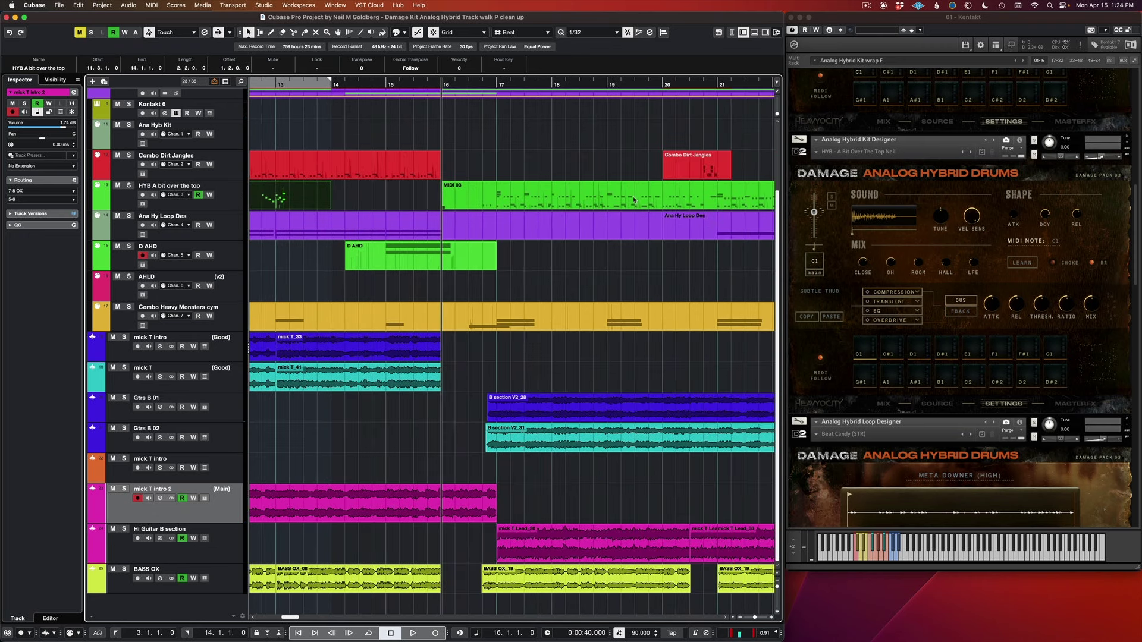
Compare the Combo Dirt Jangles and HYB - A Bit Over The Top kits in Kontakt and play the section from bar 17
{"action": "scroll", "coordinate": [973, 192], "scroll_direction": "up", "scroll_amount": 4}
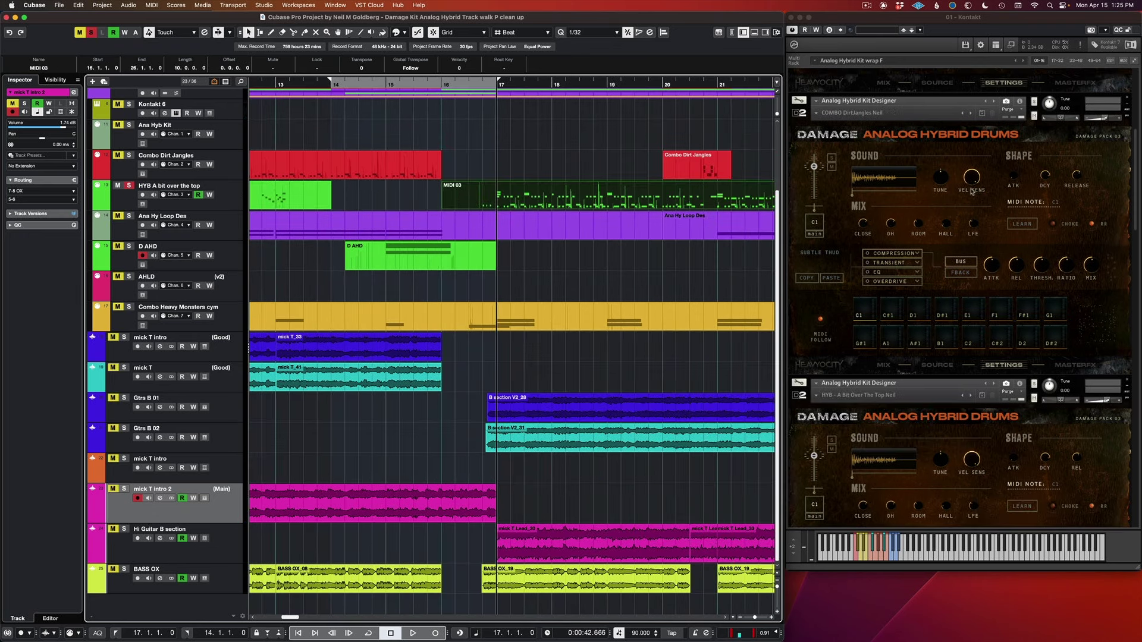
{"action": "scroll", "coordinate": [972, 192], "scroll_direction": "down", "scroll_amount": 5}
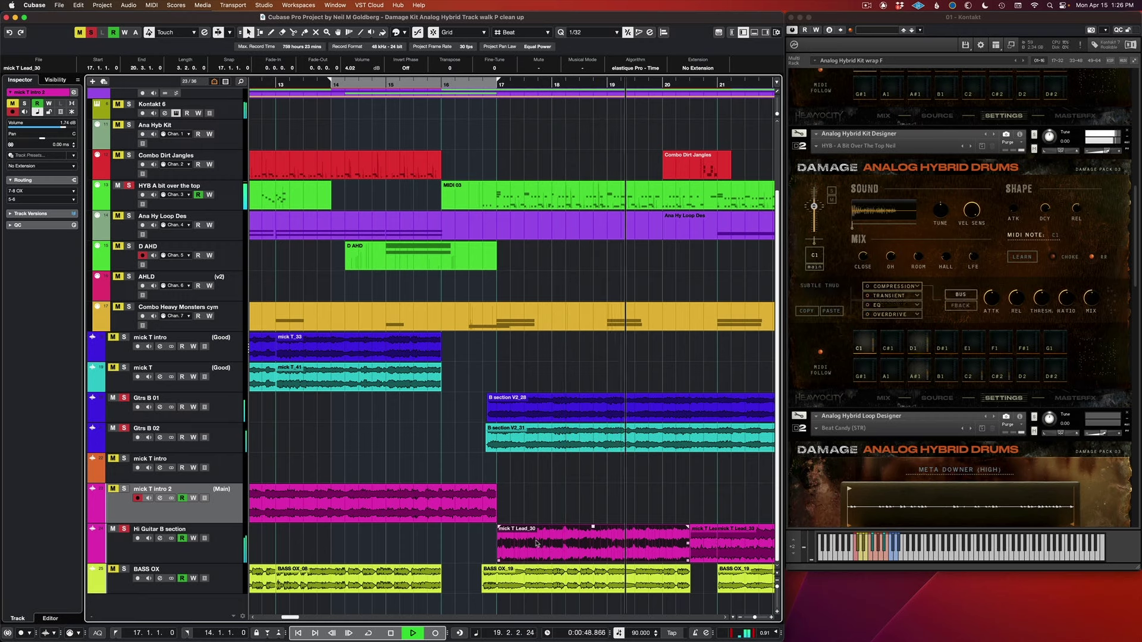
{"action": "key", "text": "space"}
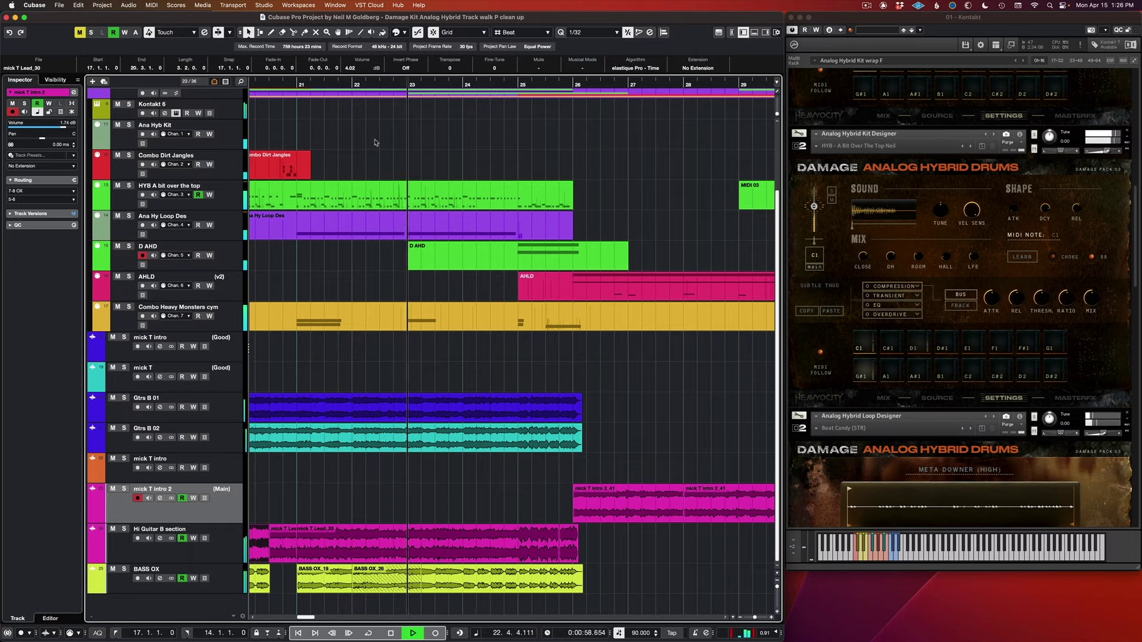
{"action": "key", "text": "f"}
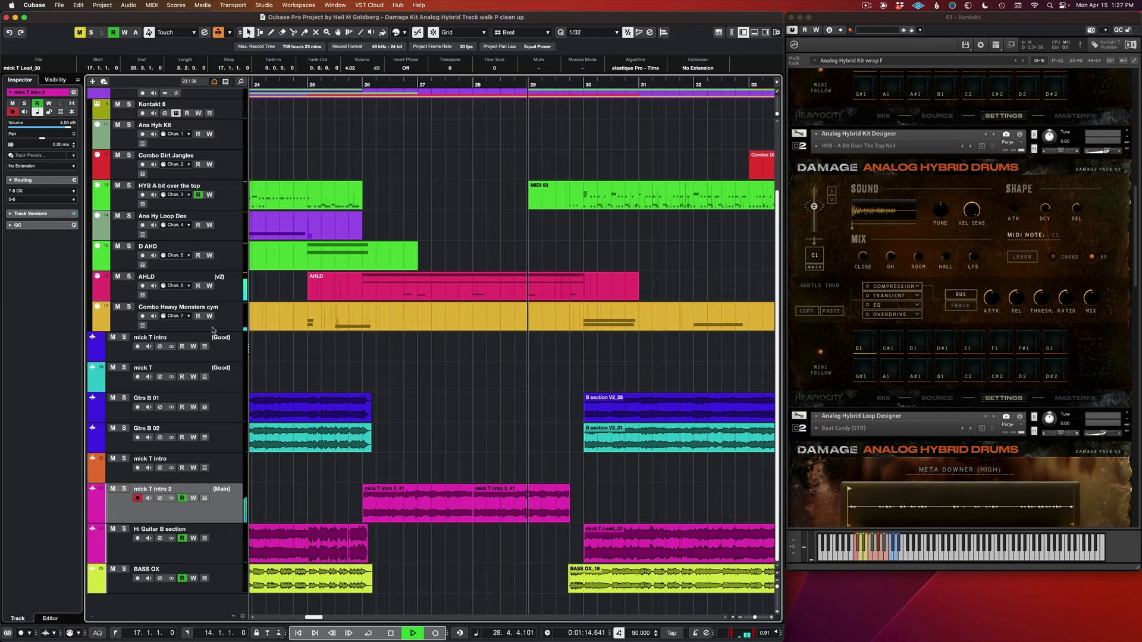
Audition the AHLD part at bar 25, open it in the Key Editor and select its long F#4 note at bar 26
{"action": "left_click", "coordinate": [224, 297]}
{"action": "left_click", "coordinate": [436, 291]}
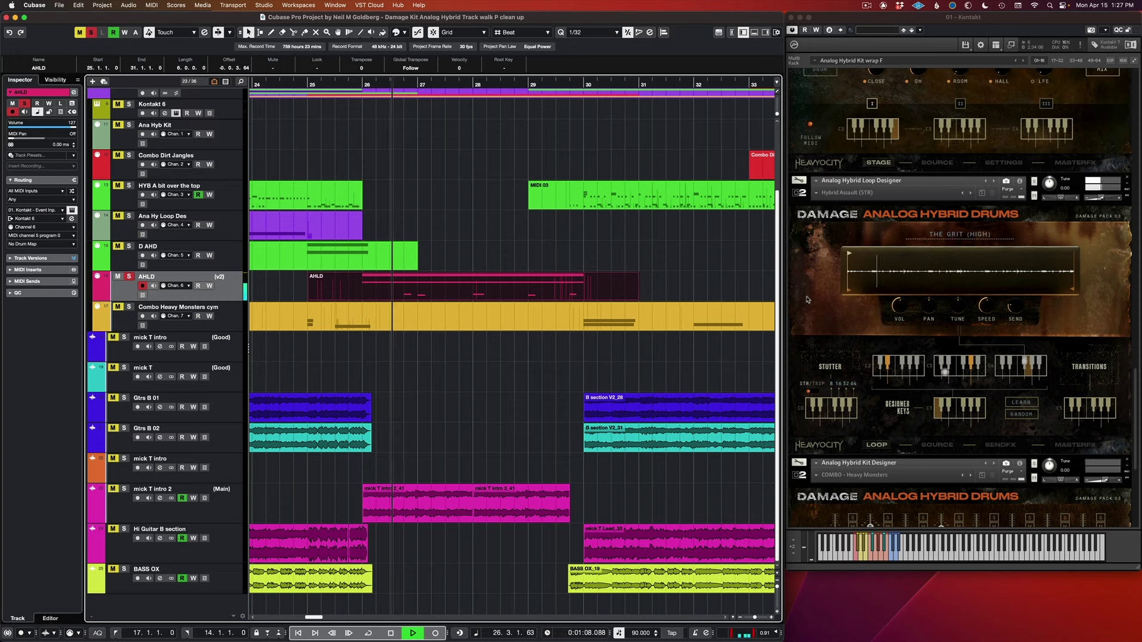
{"action": "double_click", "coordinate": [552, 283]}
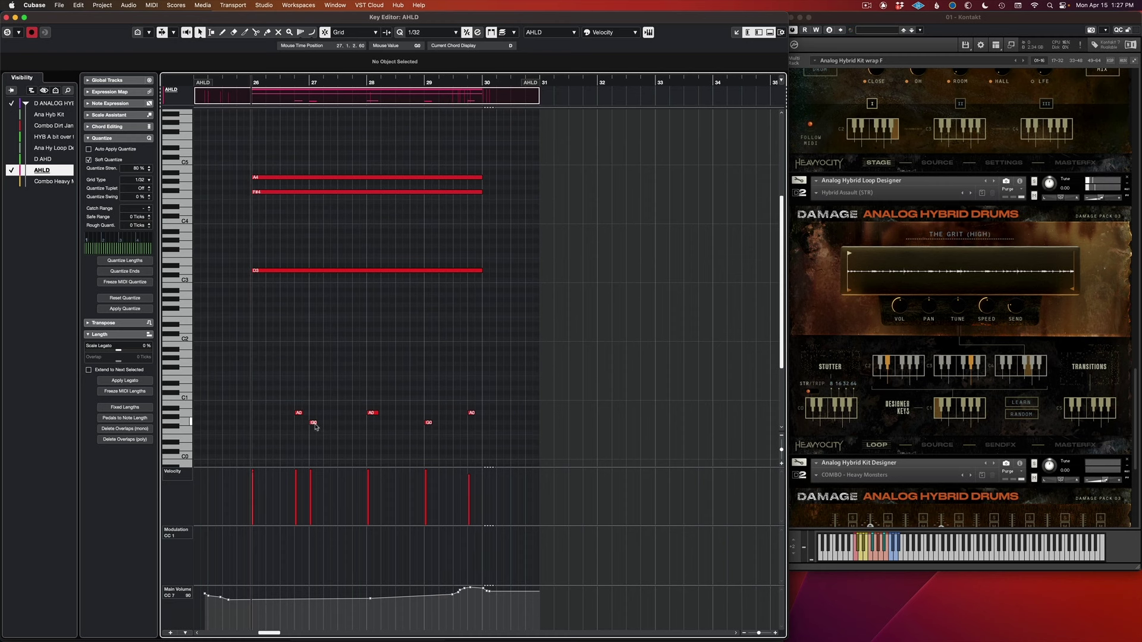
{"action": "left_click", "coordinate": [832, 357]}
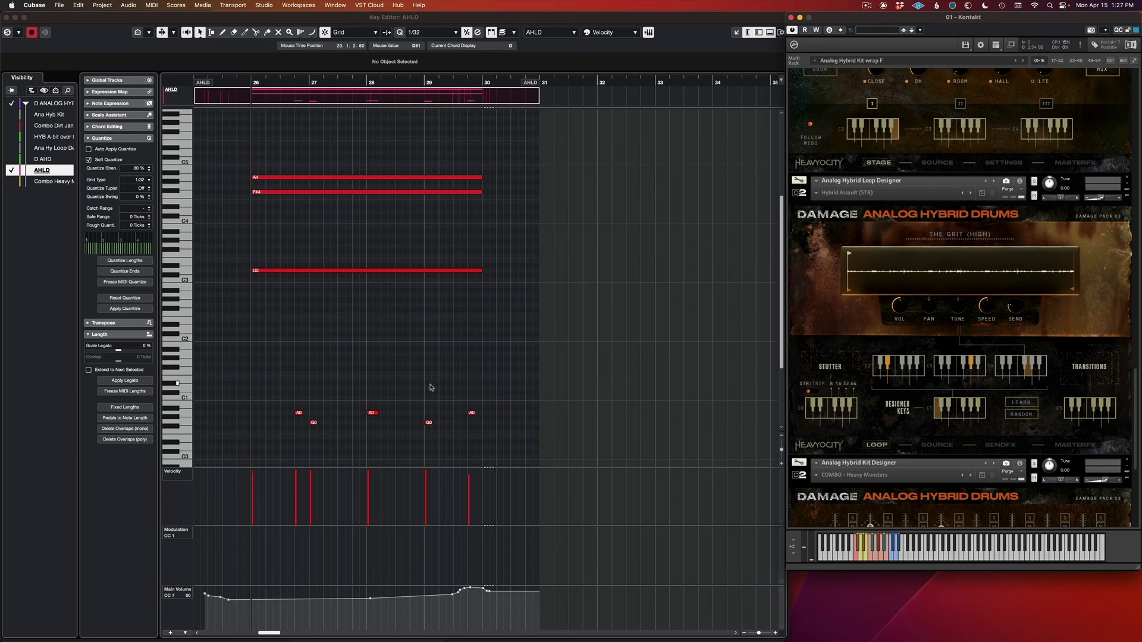
{"action": "left_click", "coordinate": [277, 192]}
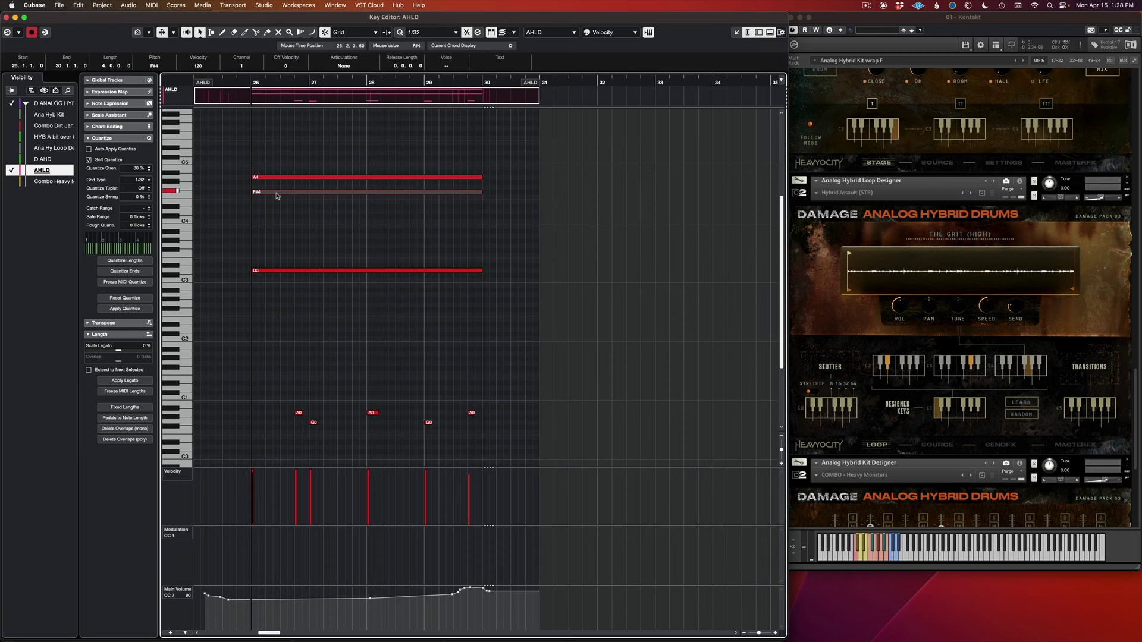